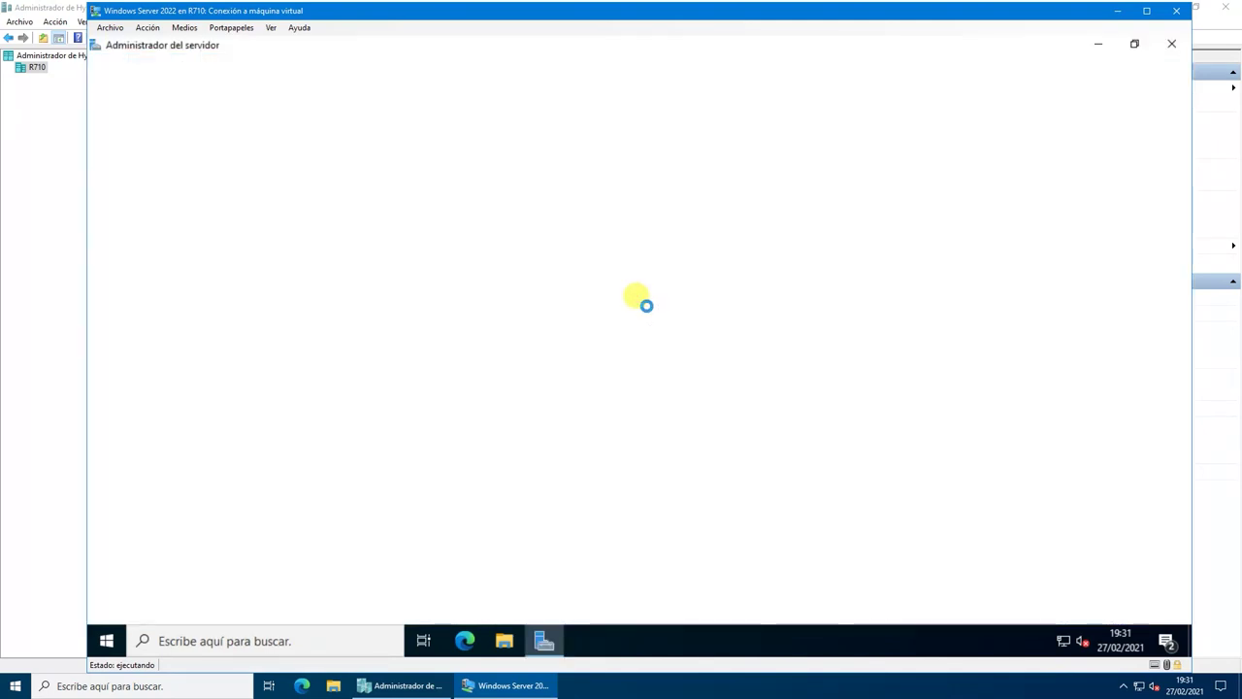
Find and open Windows PowerShell on the Windows Server 2022 virtual machine.
key(super)
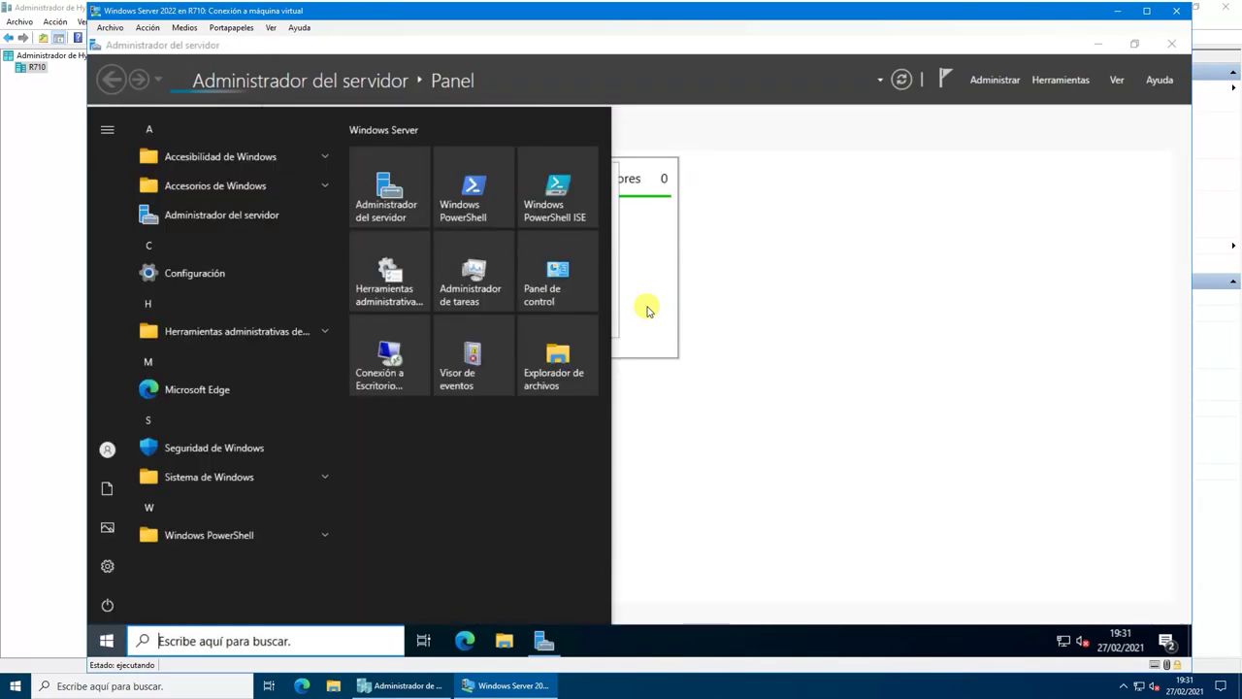
text(p)
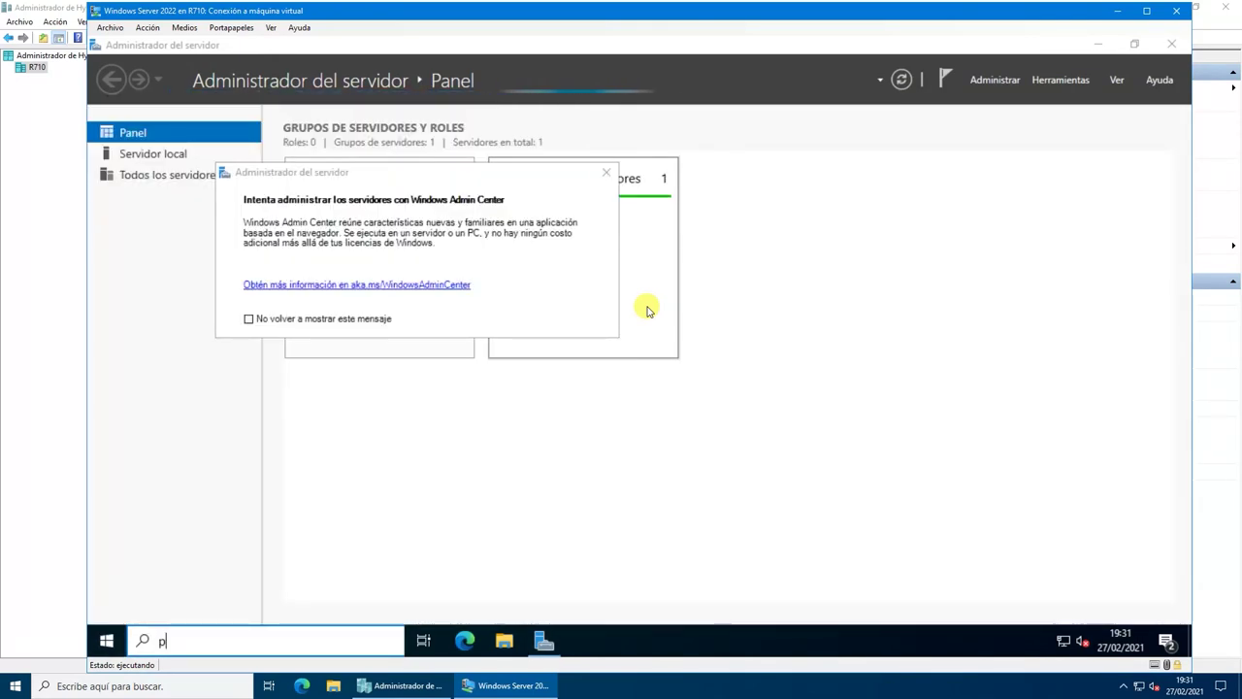
text(owers)
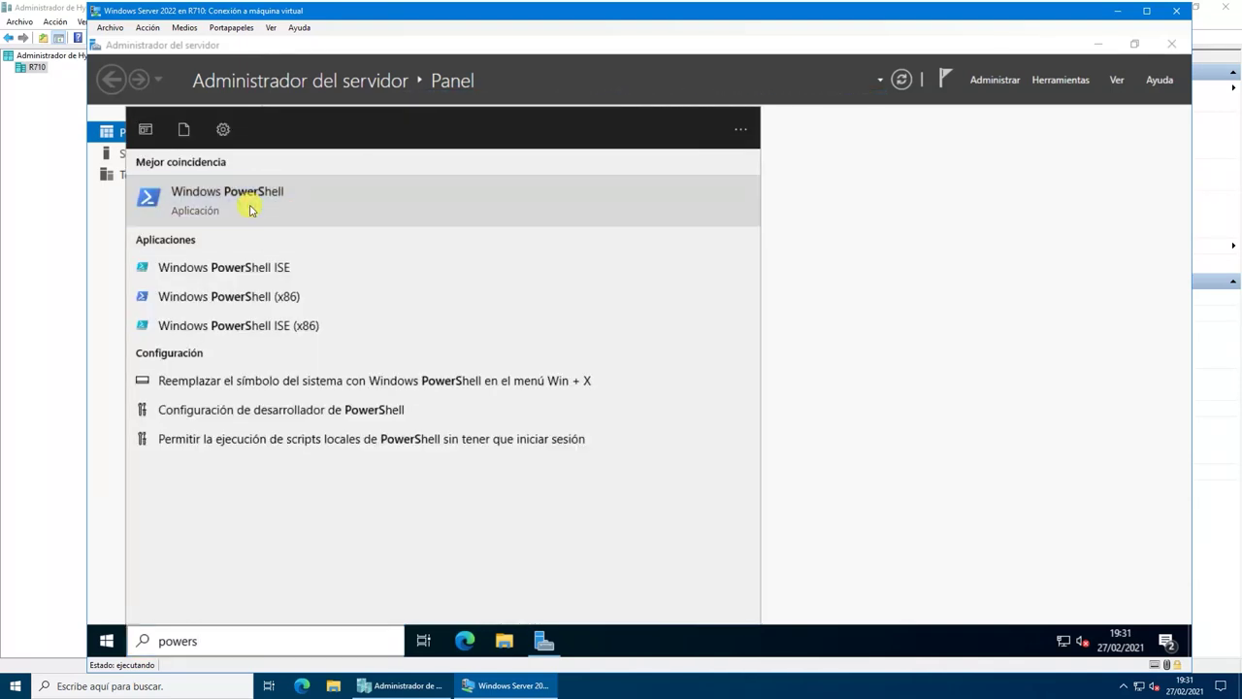
click(249, 209)
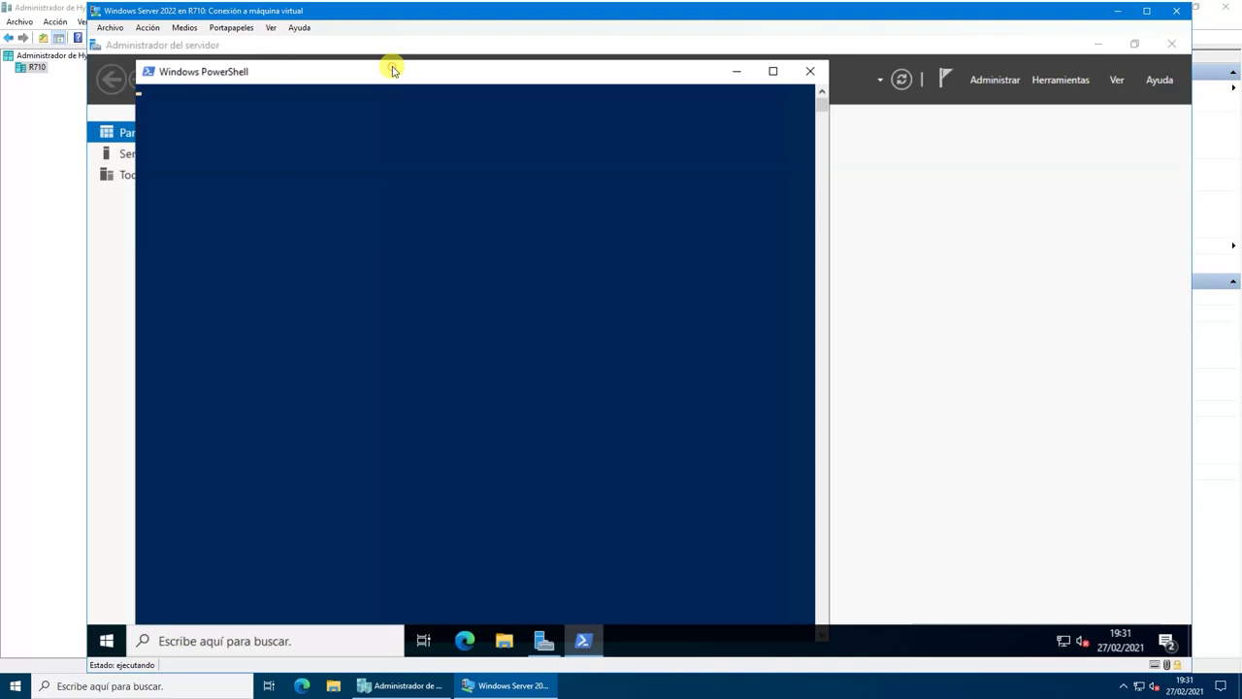
Review the PowerShell window's properties for options, font, layout, colors and terminal, cancel without changes, and close PowerShell.
right_click(393, 71)
click(465, 225)
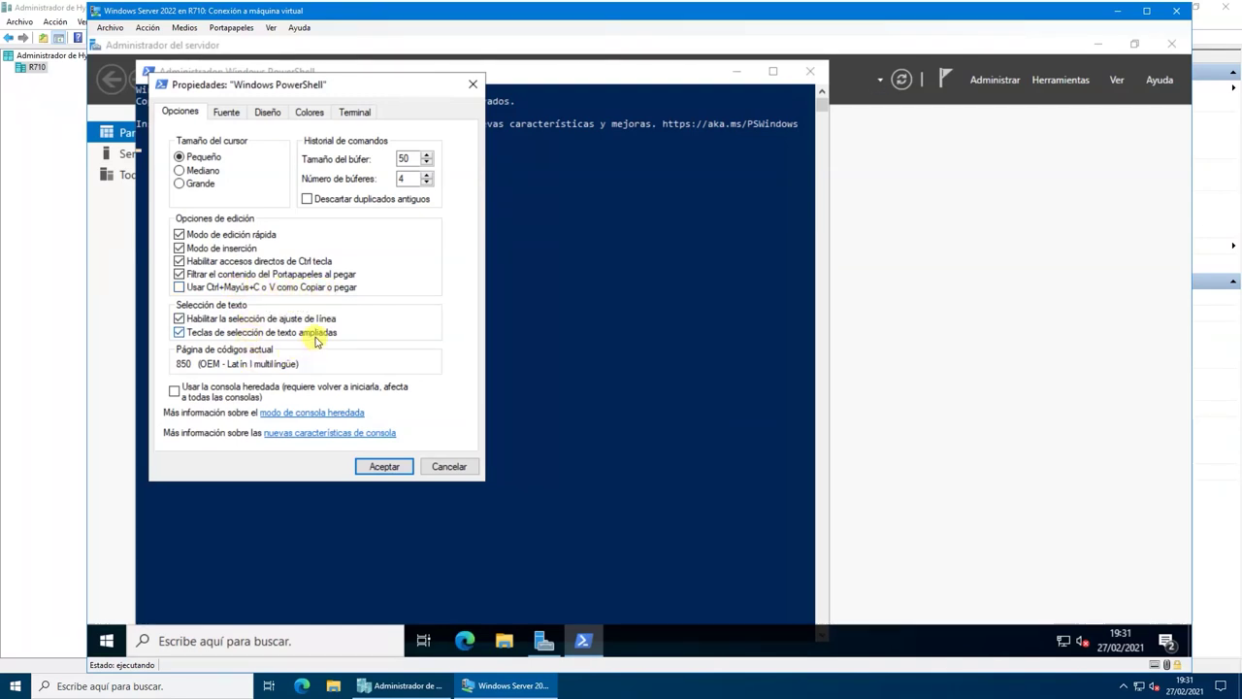
click(227, 112)
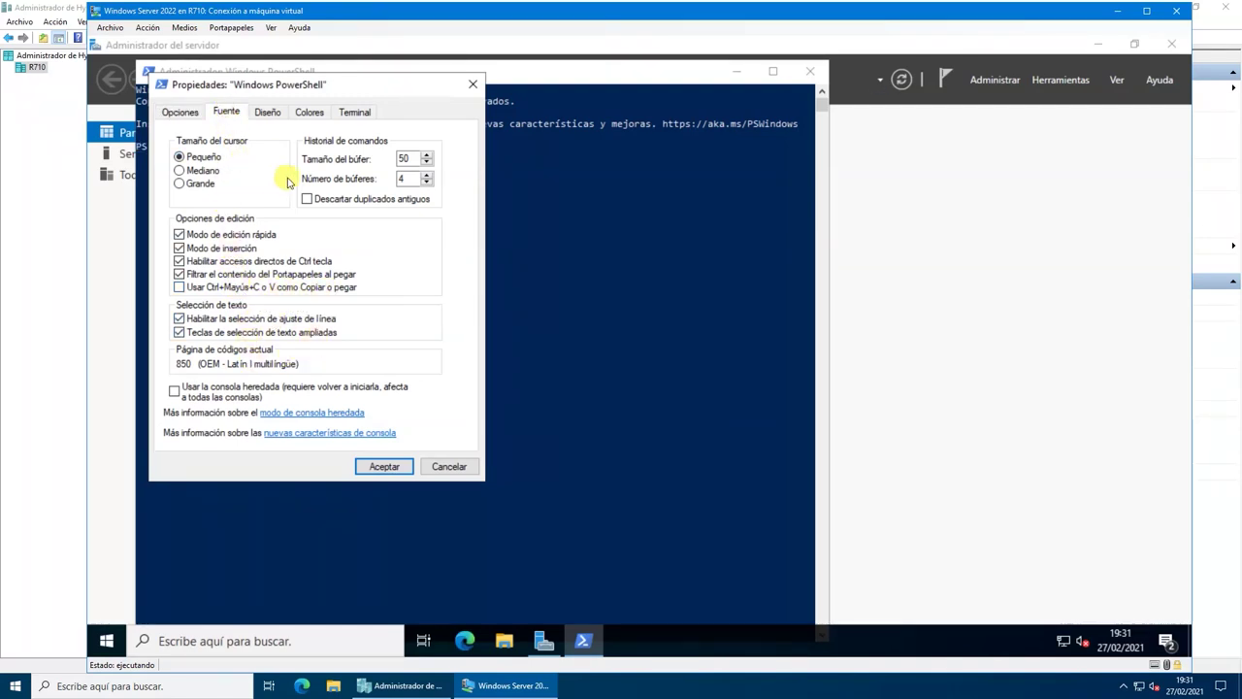
click(268, 113)
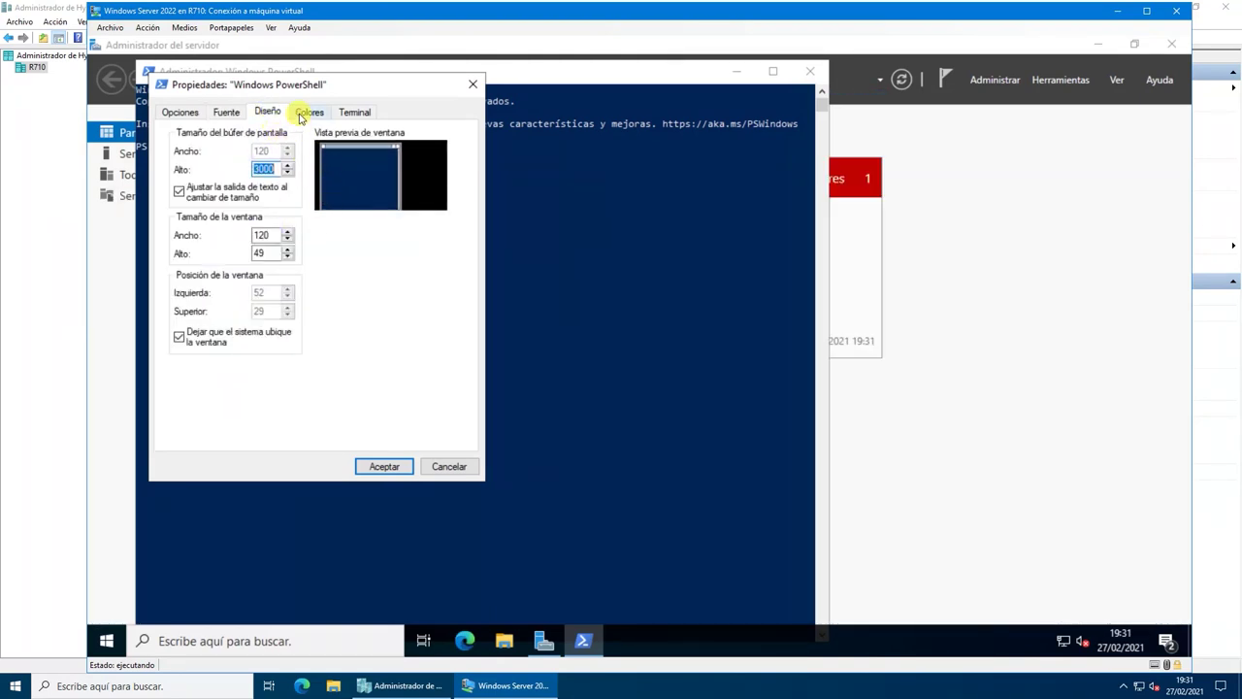
click(303, 113)
click(353, 113)
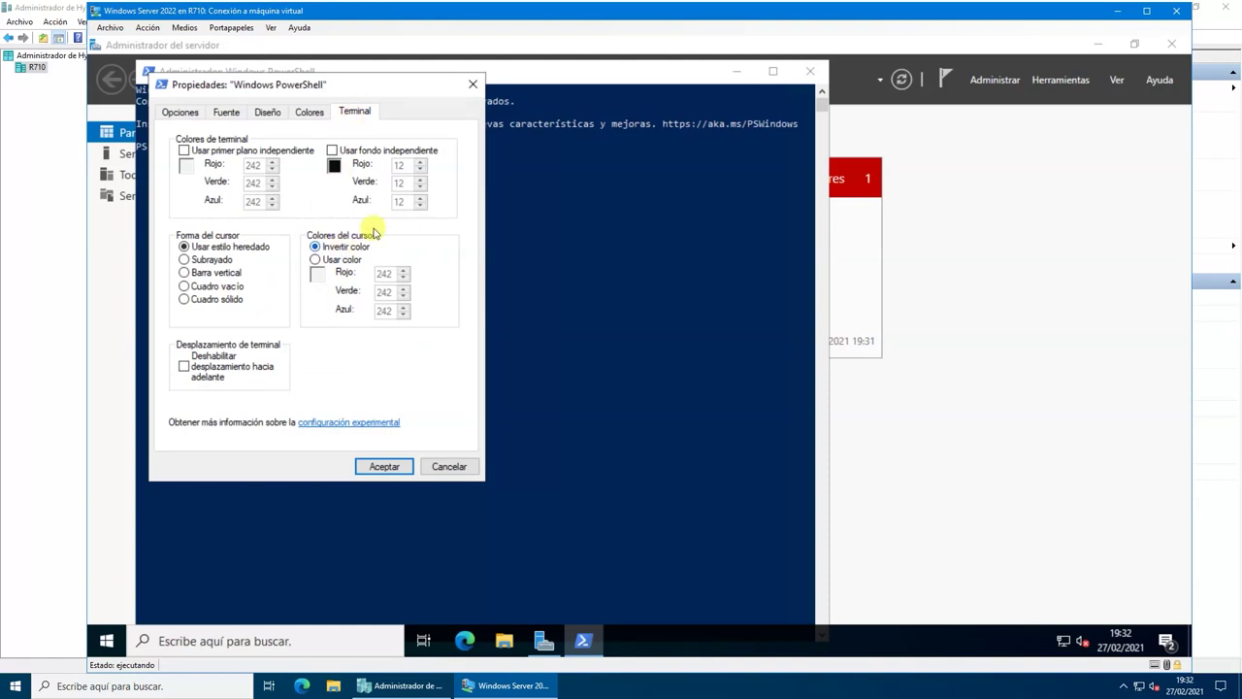
click(446, 470)
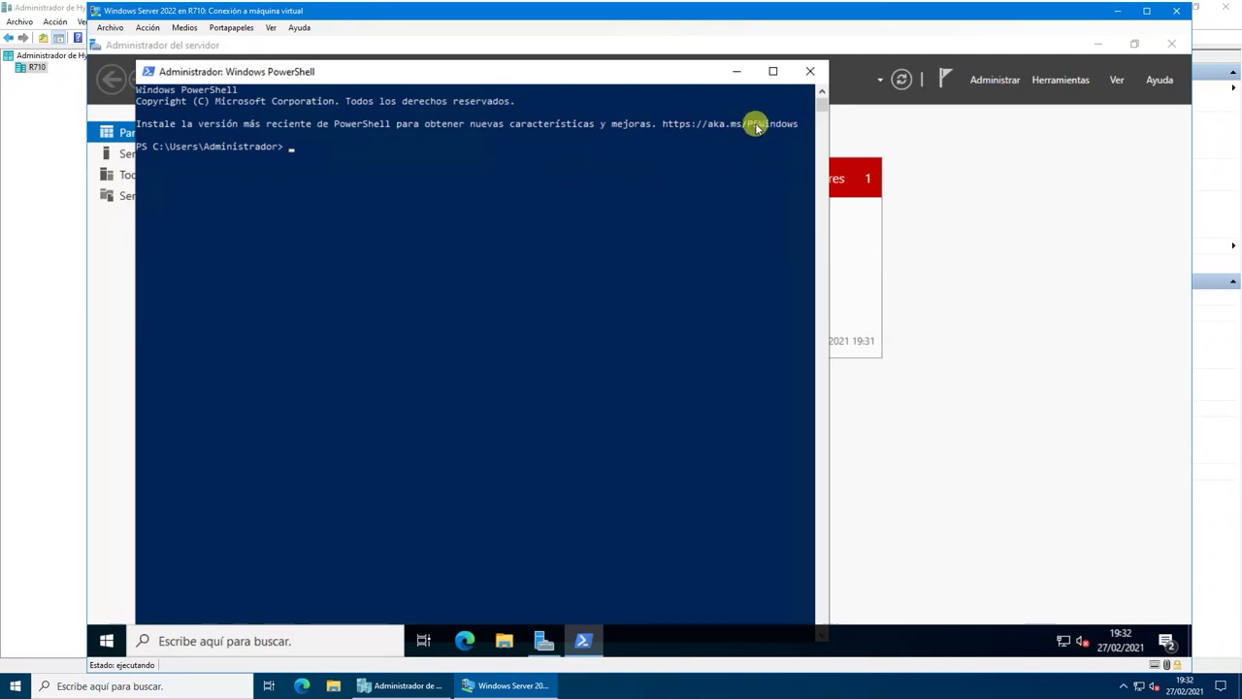
click(809, 71)
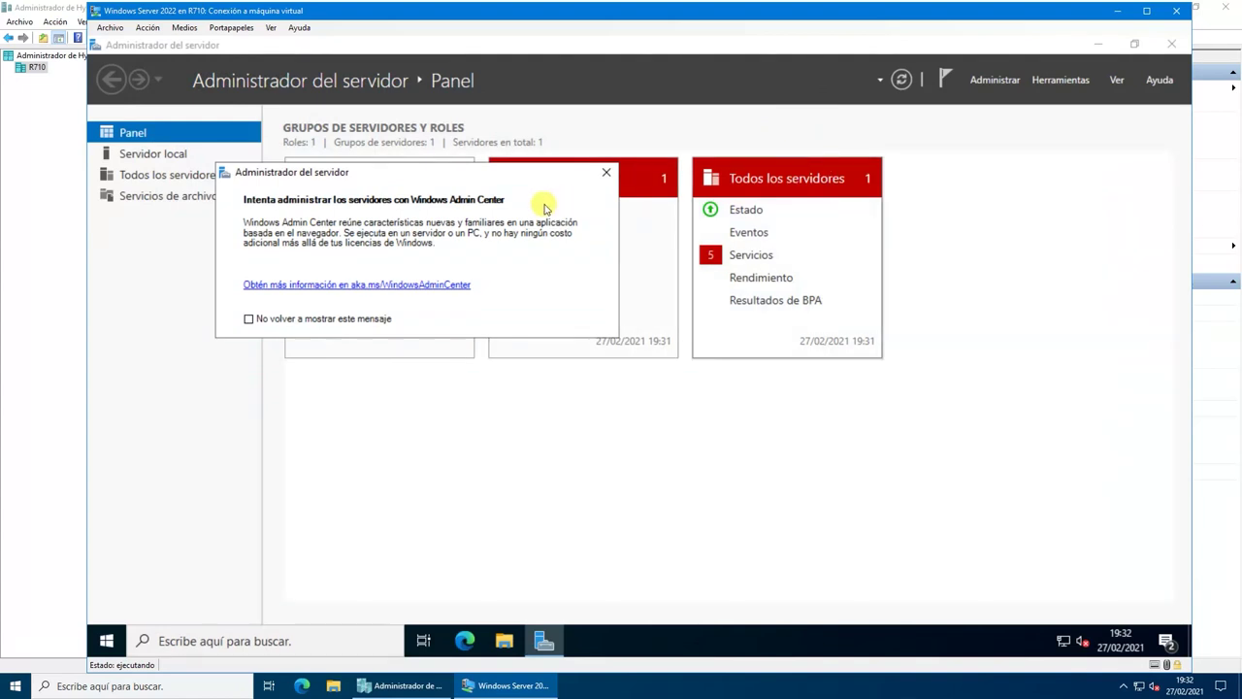
Dismiss the Windows Admin Center notice and add the Servicios de dominio de Active Directory role with its required features for server dc.
click(606, 171)
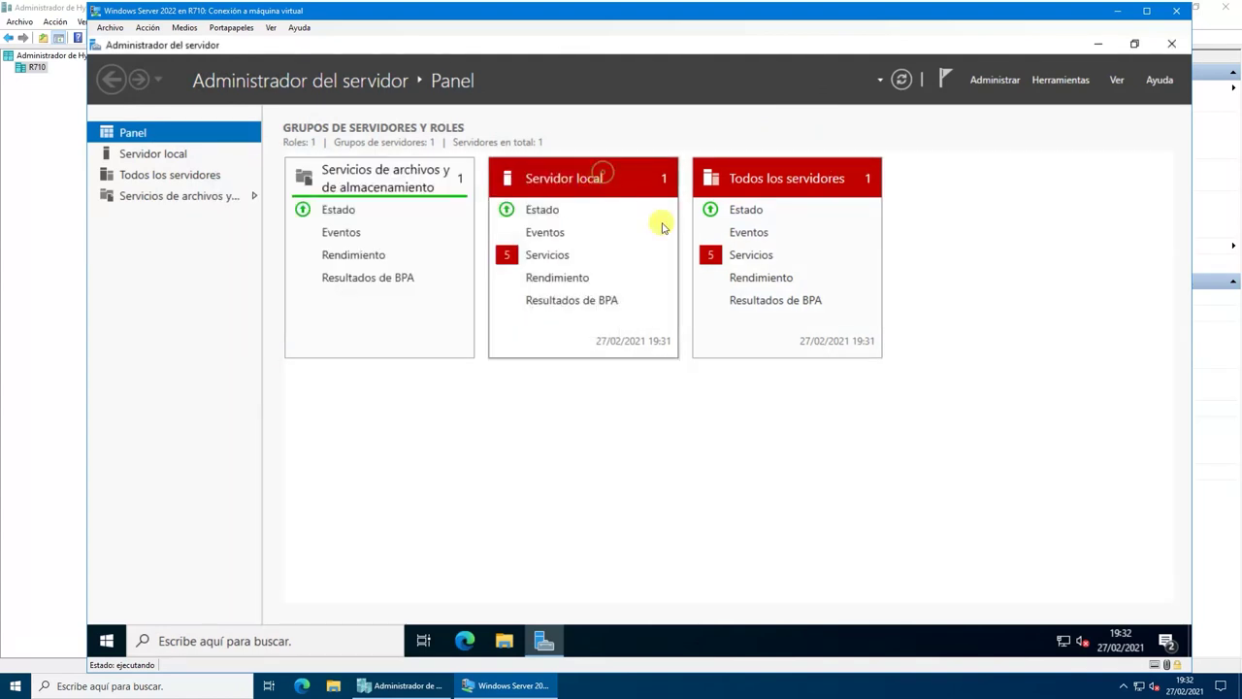
click(997, 77)
click(990, 102)
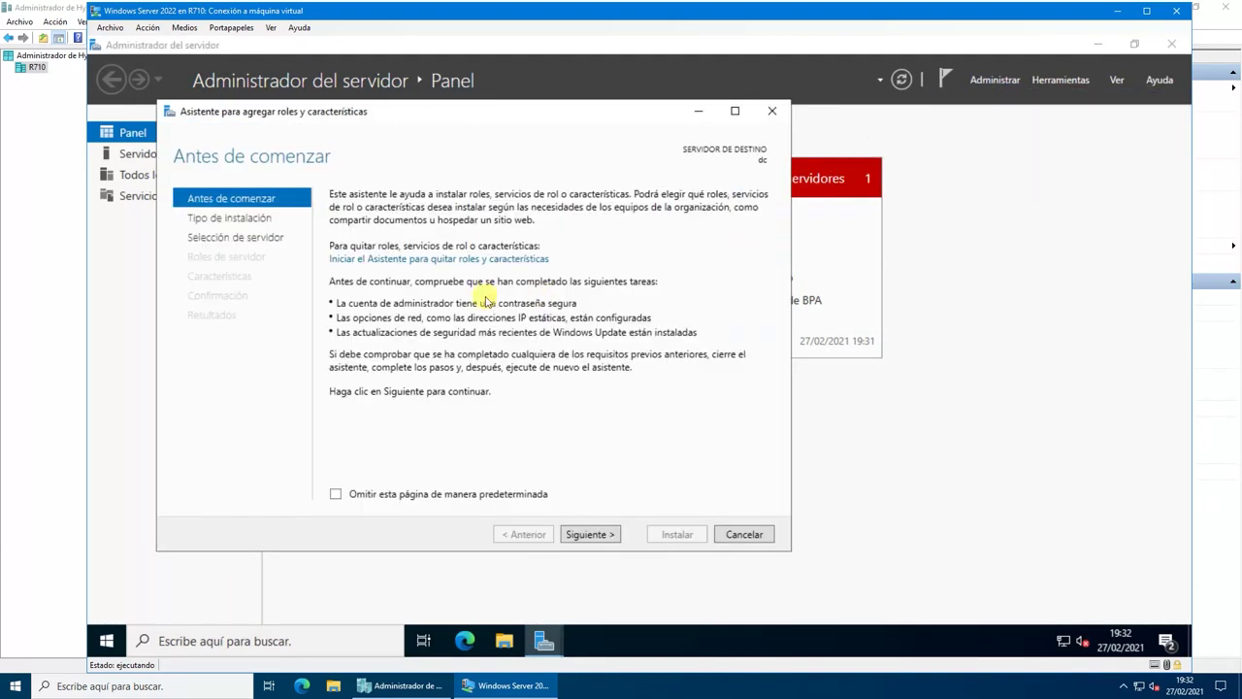
click(236, 239)
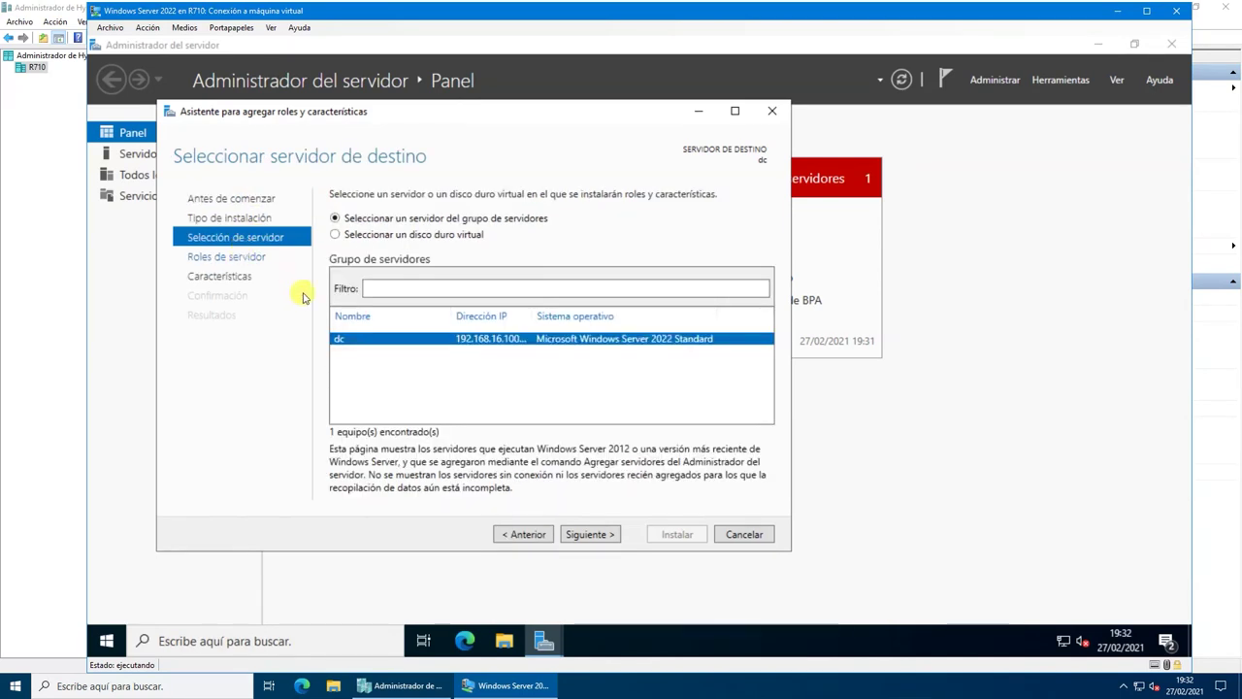
click(238, 259)
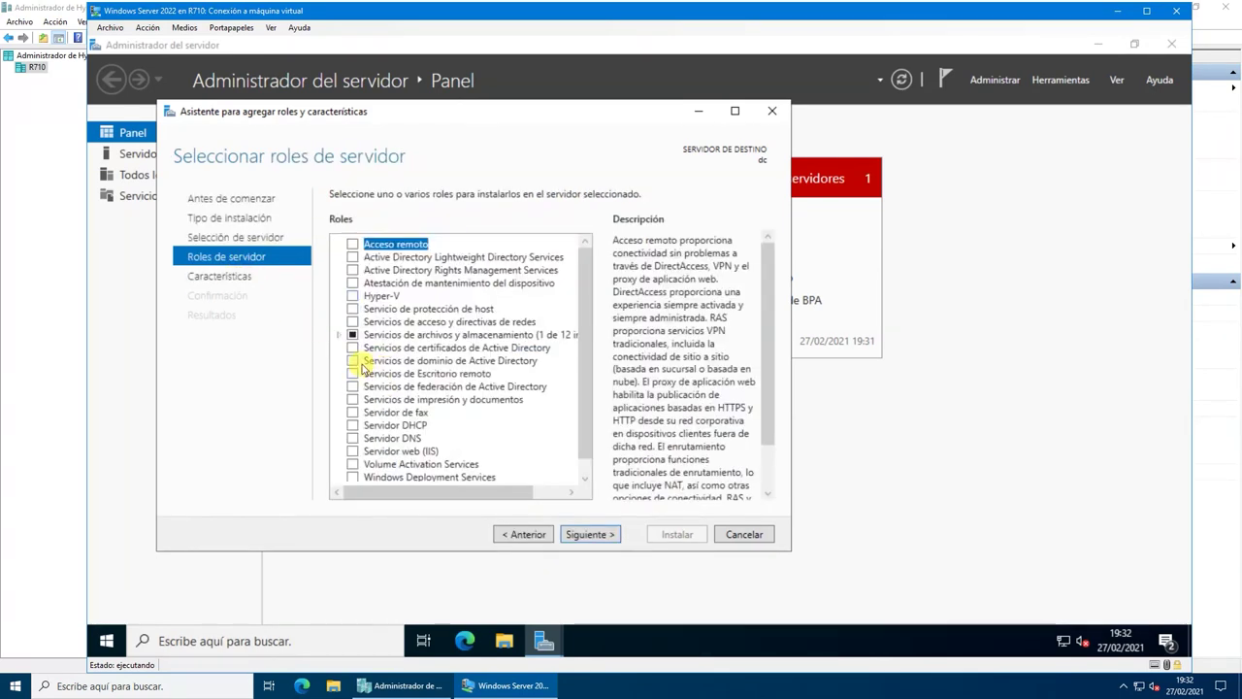
click(353, 361)
click(498, 475)
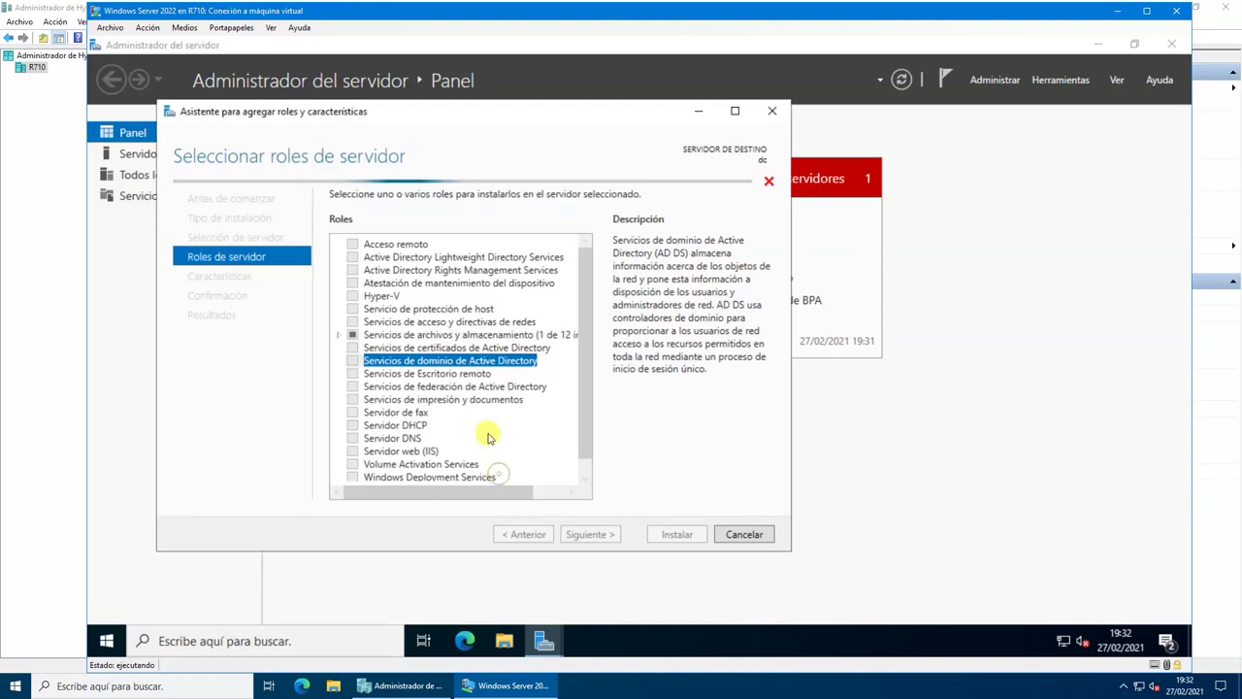
Keep the default features, install the Active Directory domain services role, and maximize the wizard window.
click(579, 534)
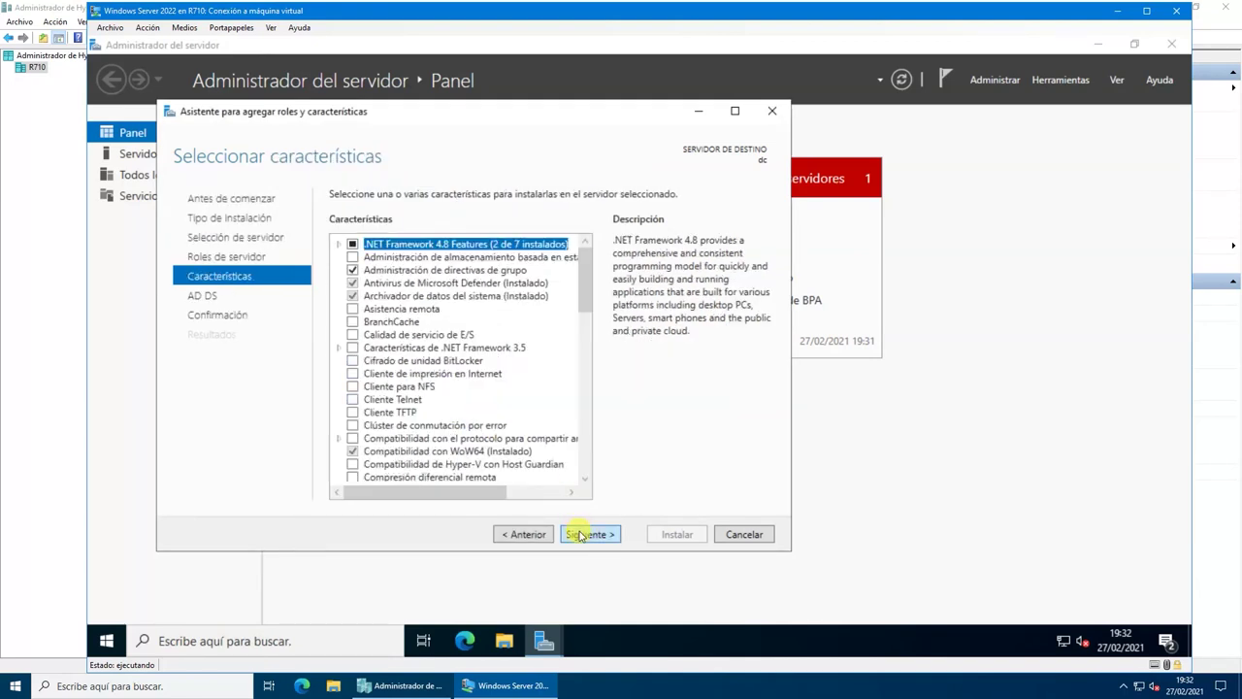
double_click(579, 535)
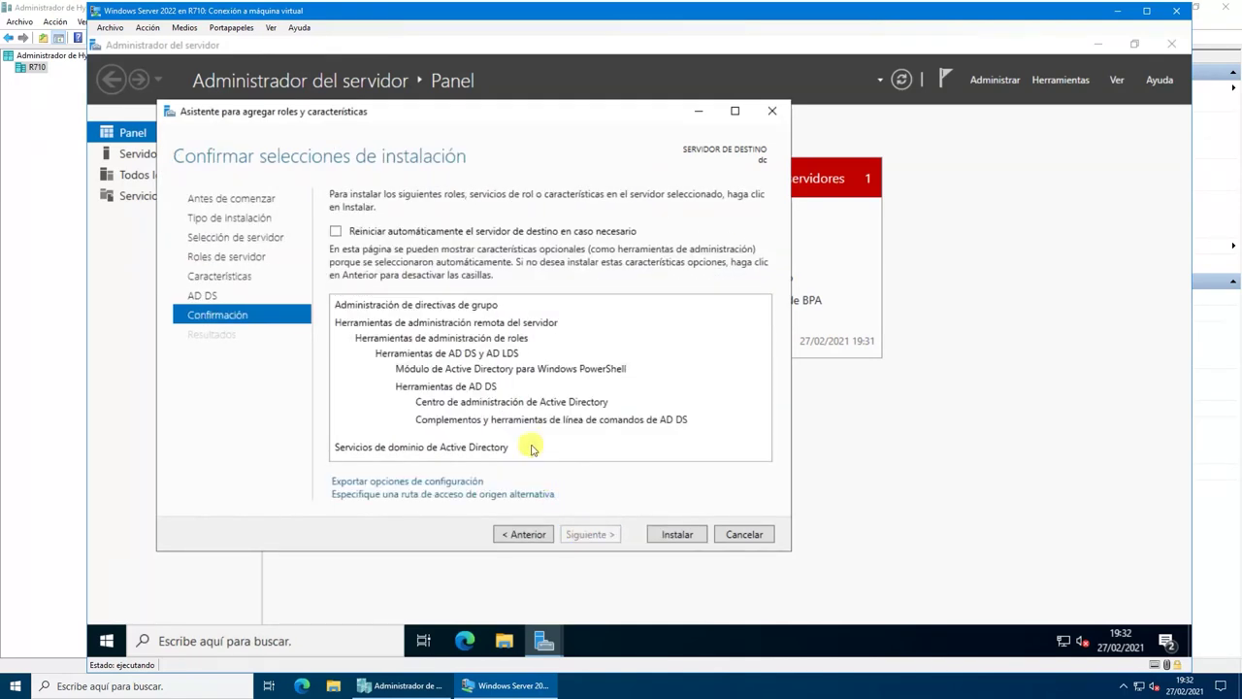
click(233, 295)
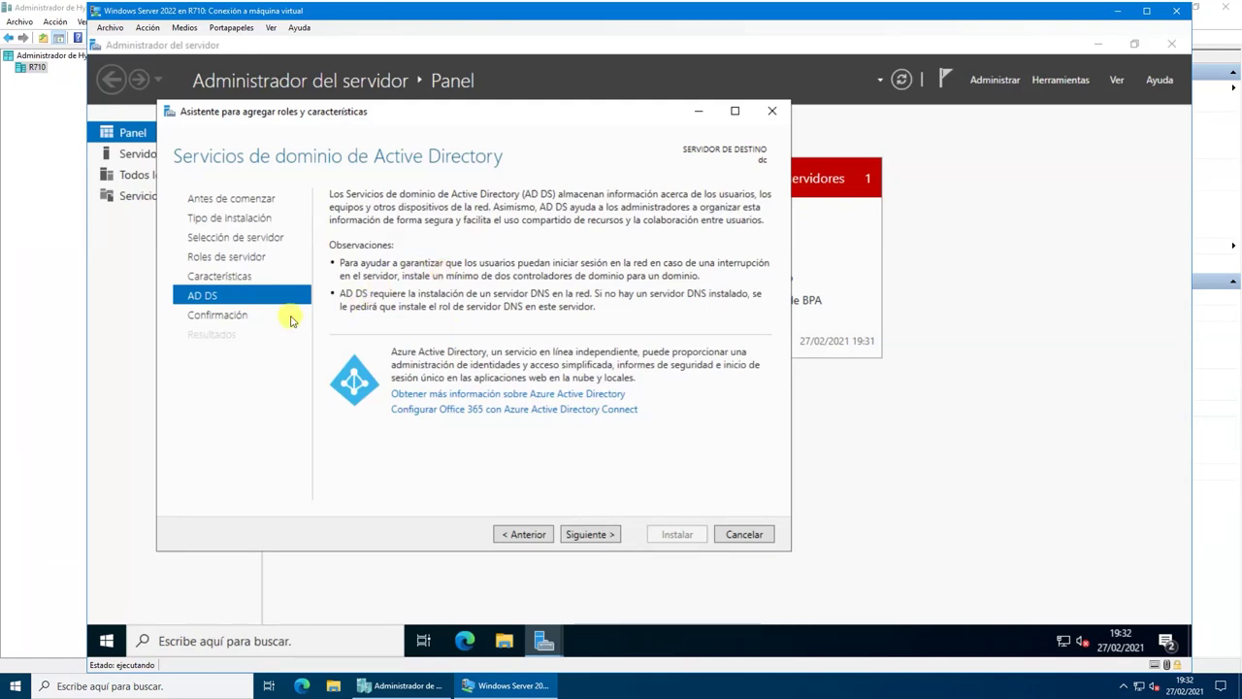
click(221, 317)
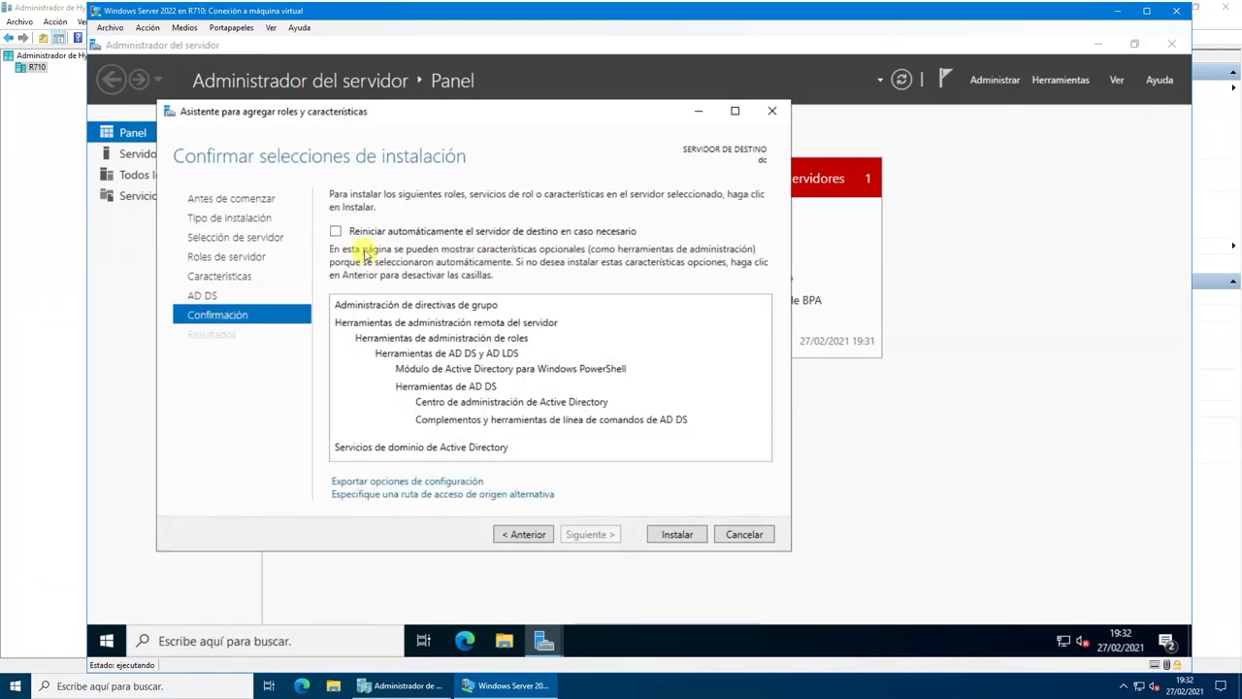
click(675, 531)
click(734, 109)
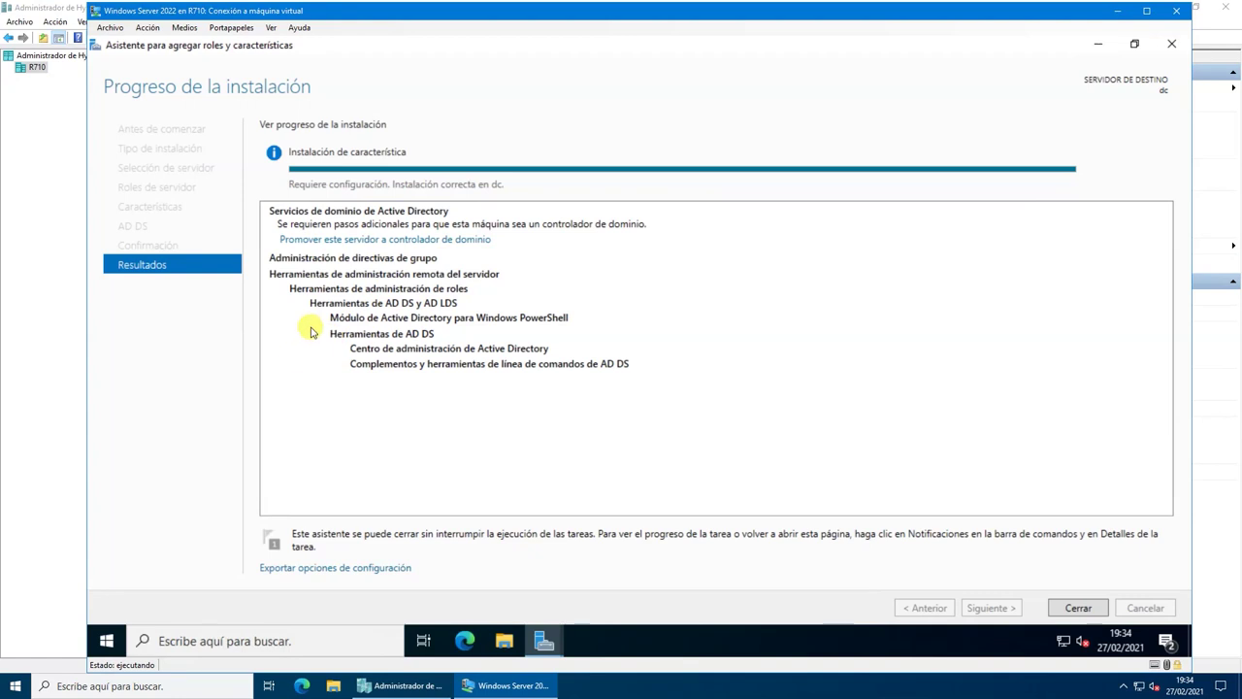
Start promoting the server to a domain controller, adding a new forest with root domain name soporteti.local.
click(409, 239)
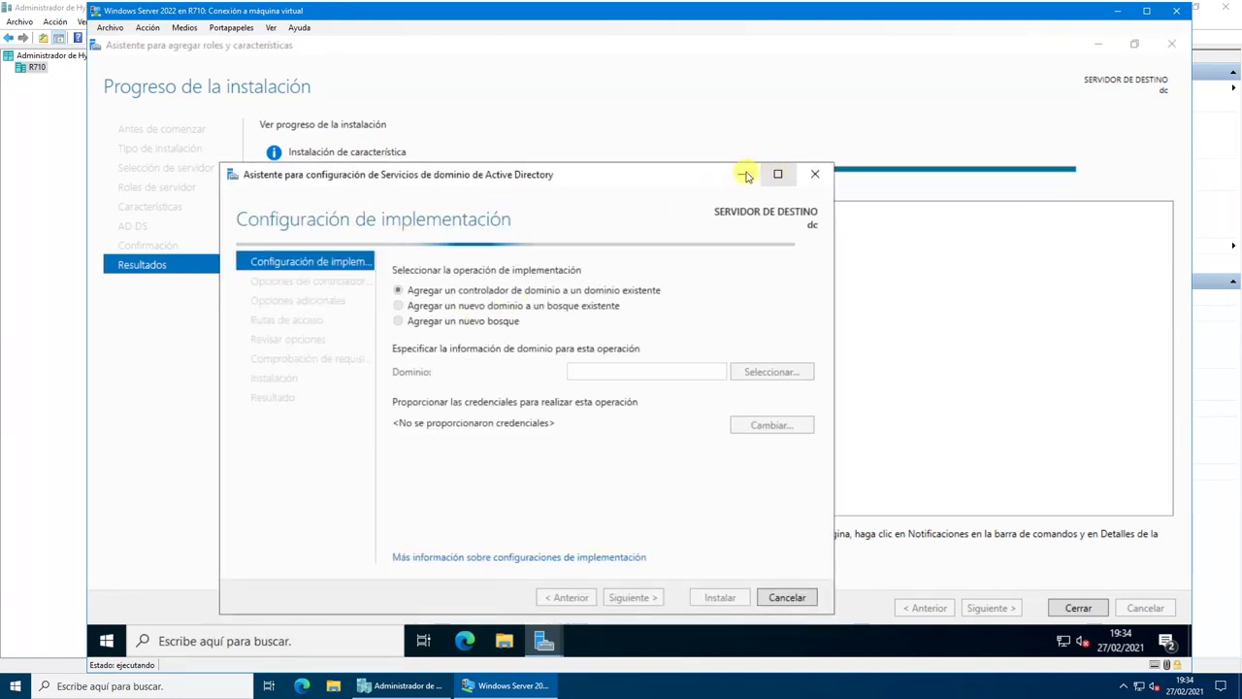
drag(678, 174, 730, 109)
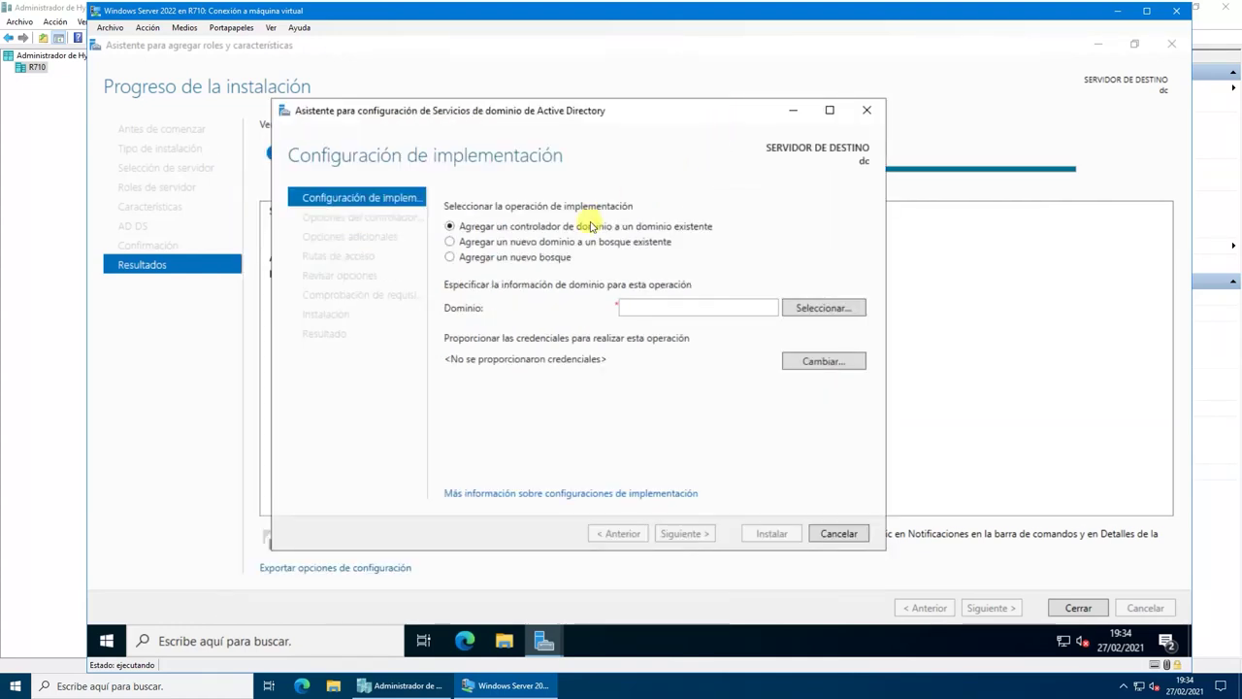
click(535, 259)
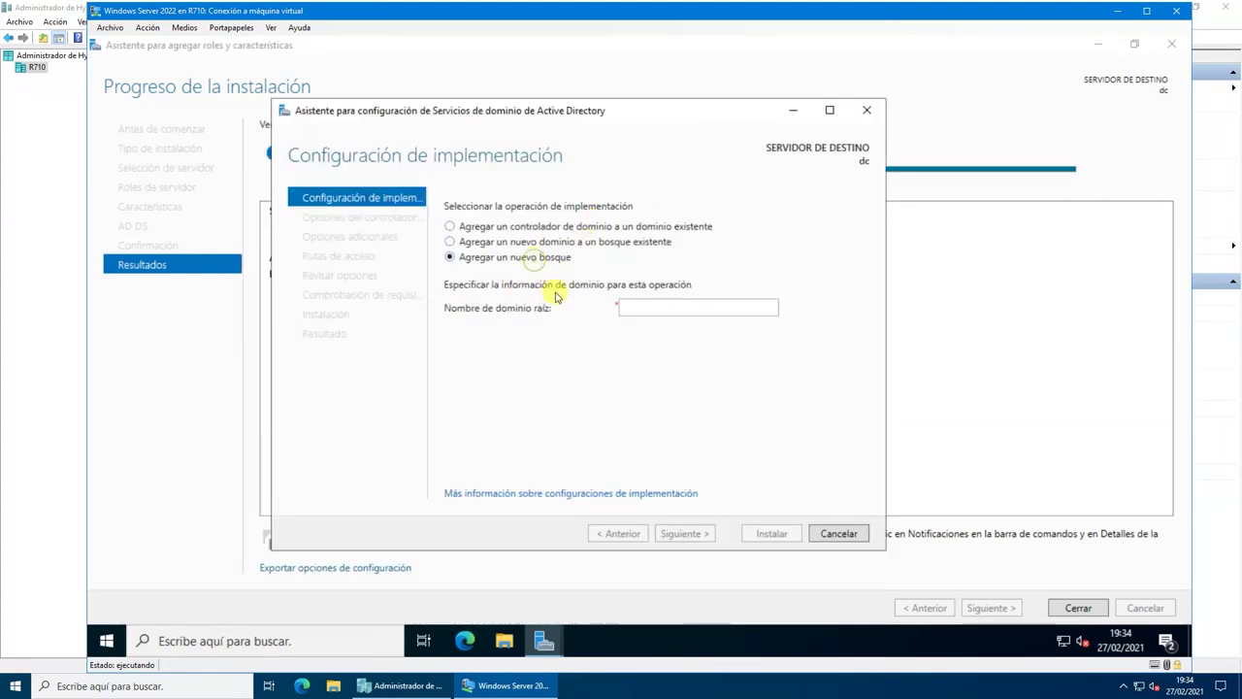
click(642, 308)
text(so)
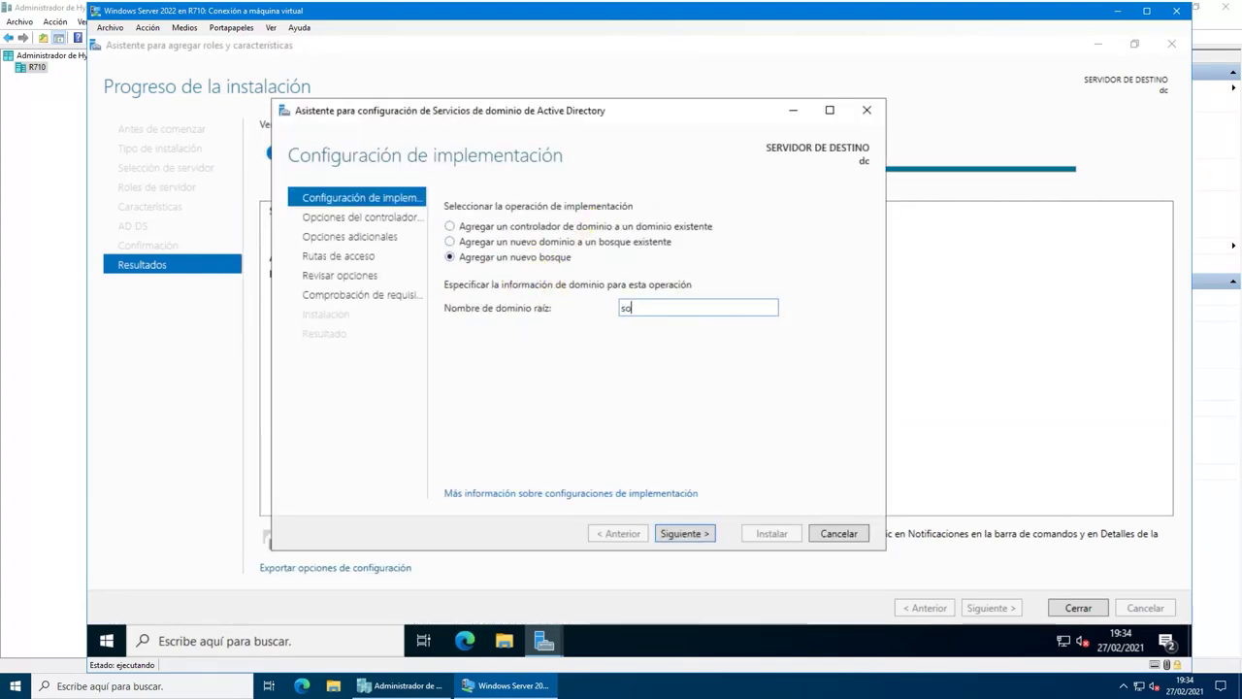
text(porteti.local)
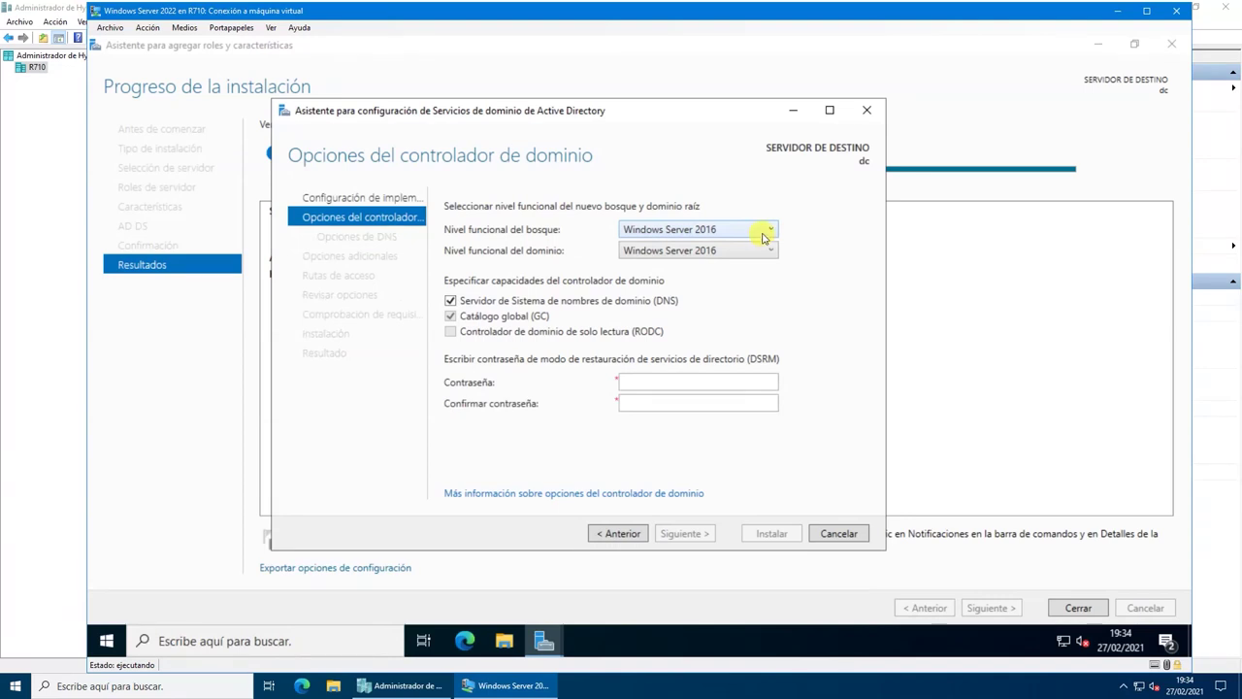
Keep the forest and domain functional levels at Windows Server 2016, and enter and confirm the DSRM password.
click(763, 235)
click(715, 308)
click(769, 251)
click(741, 280)
click(657, 382)
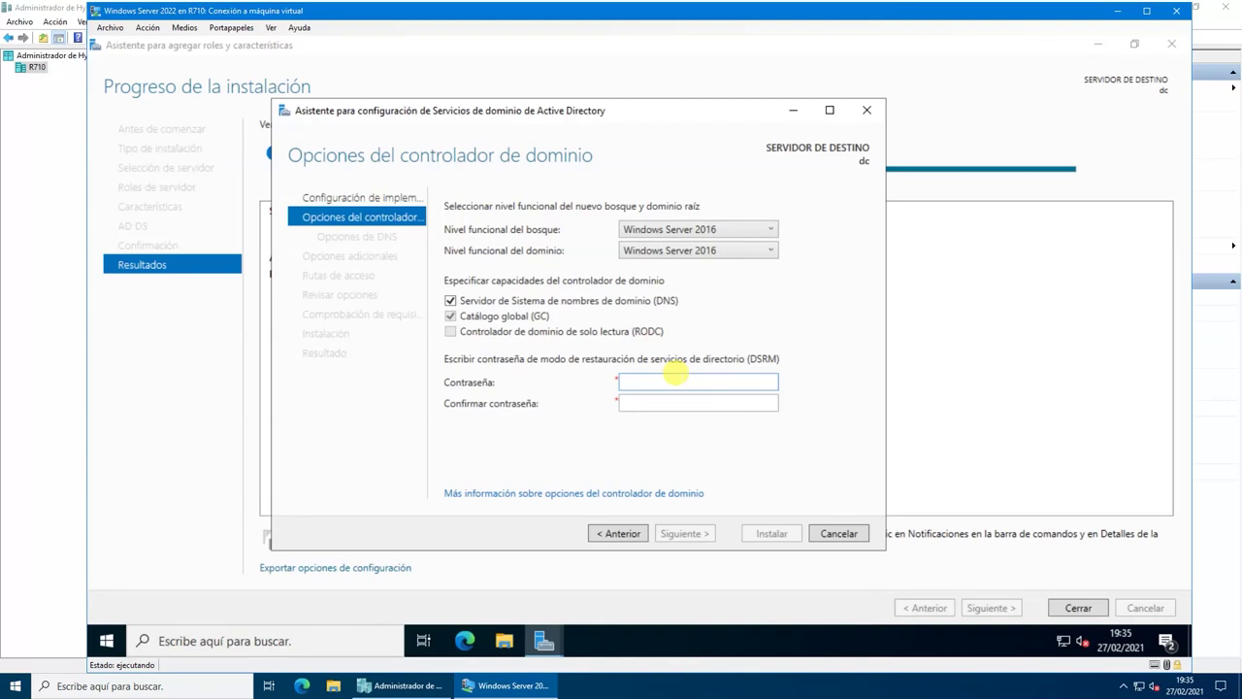
text(••••••••)
key(Tab)
text(••••••••)
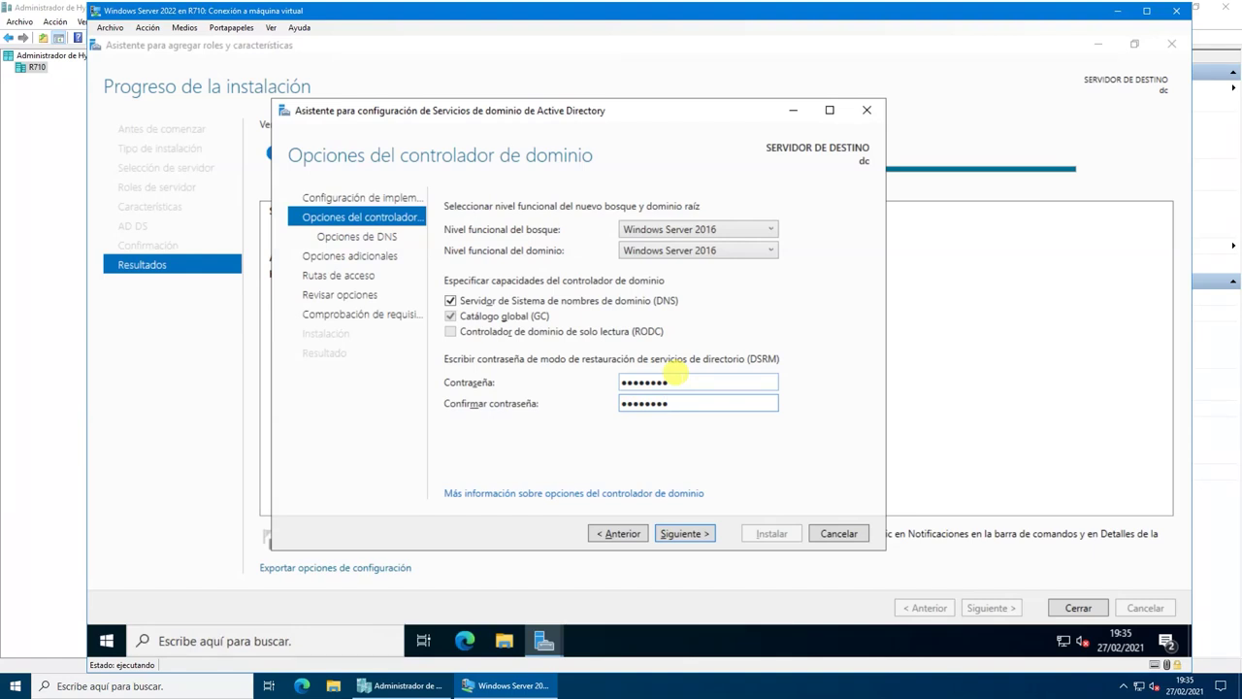
key(Return)
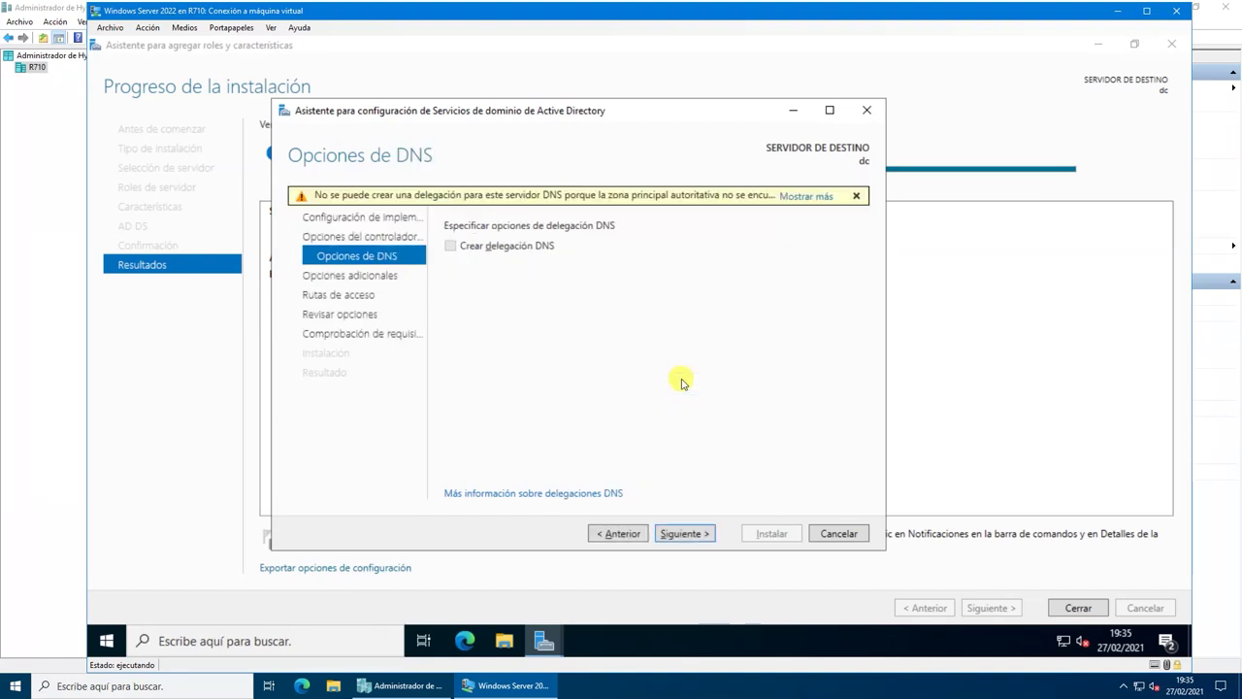
Accept the default DNS options, NetBIOS name and folder paths, review the selections, and continue to the prerequisites check.
click(696, 533)
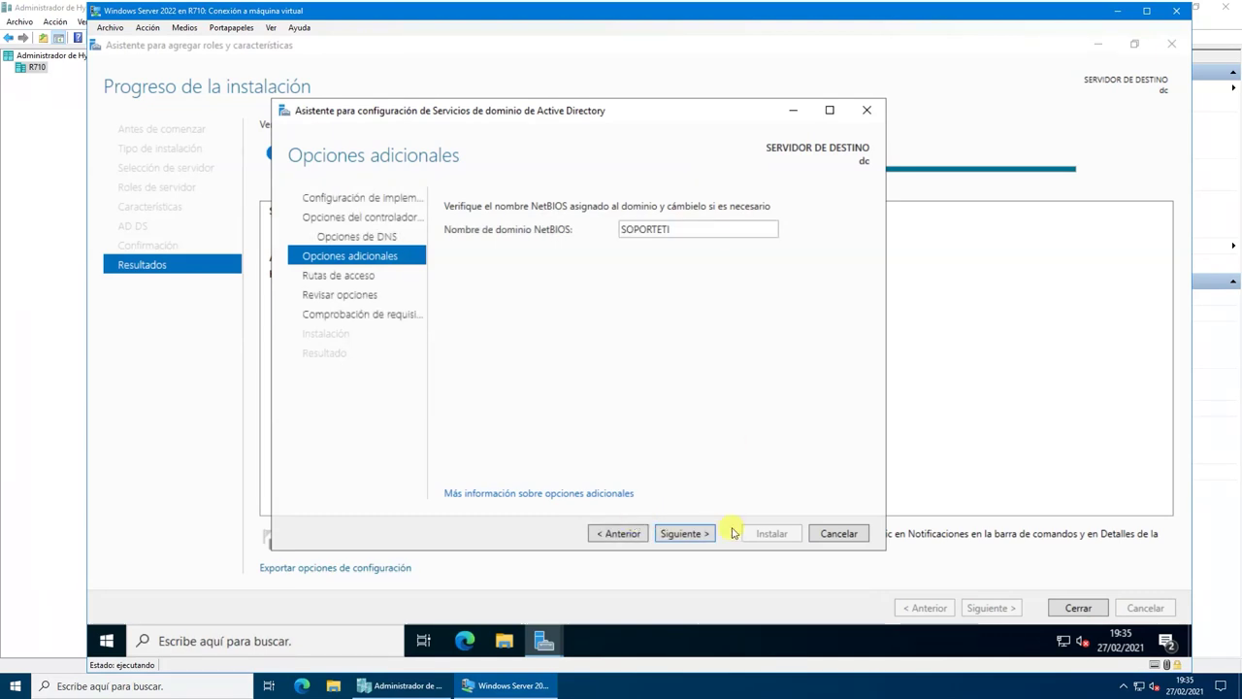
click(697, 533)
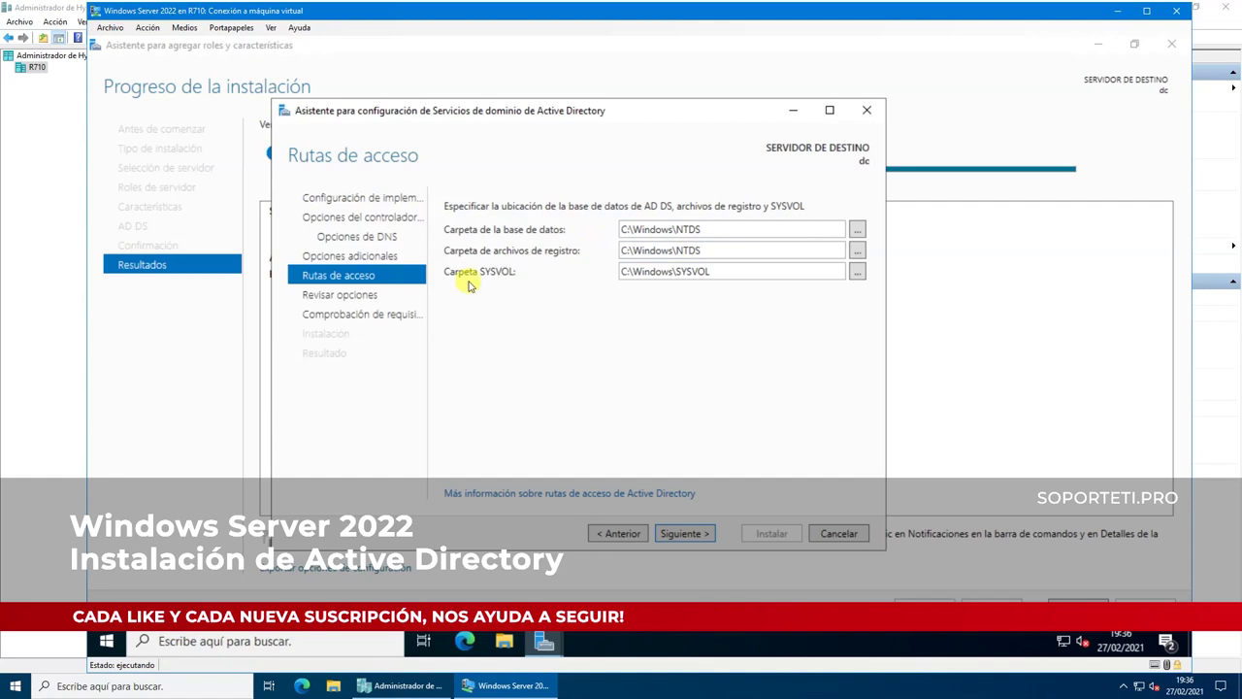
click(693, 534)
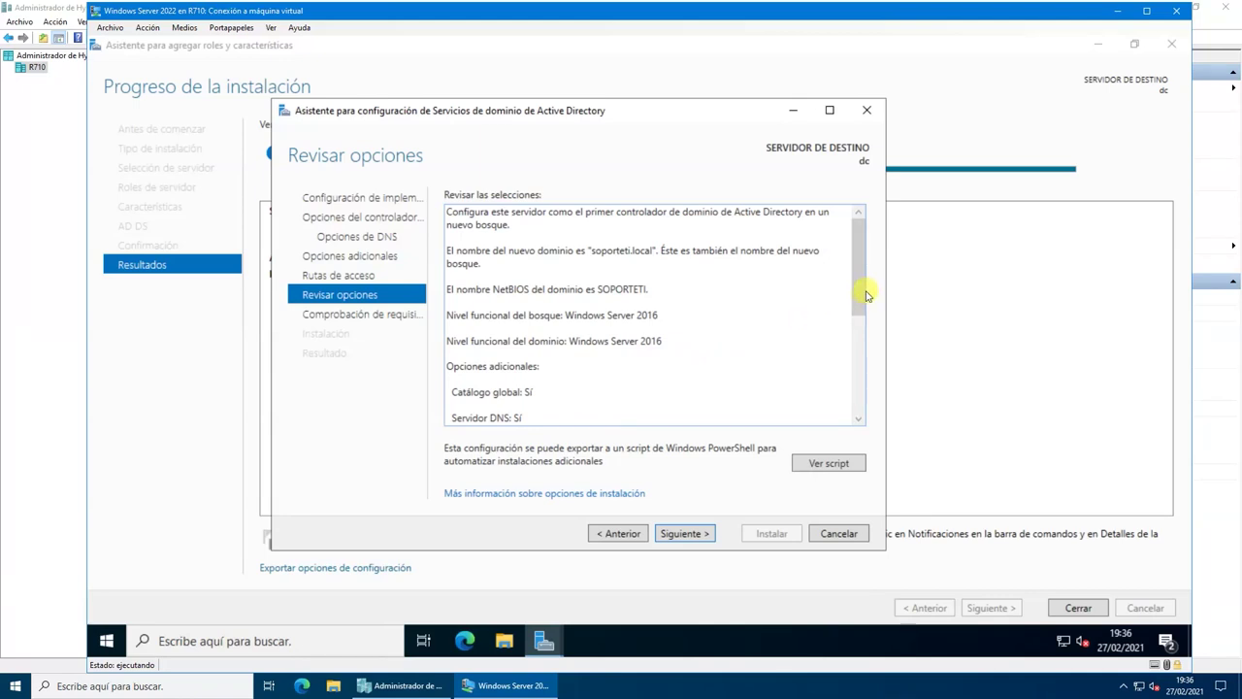
scroll(859, 347, down, 1)
scroll(859, 347, down, 5)
click(684, 533)
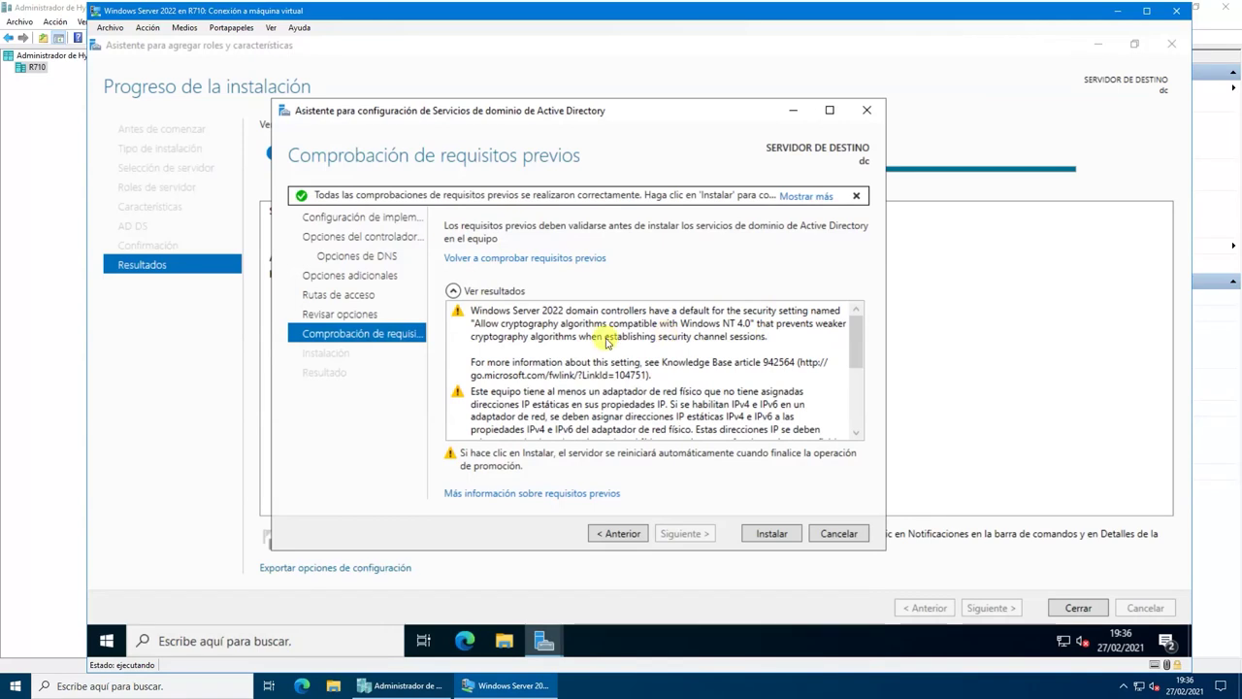
Review the prerequisite results and install the domain controller configuration, closing the restart notice and the configuration wizard.
mouse_move(854, 344)
mouse_down()
mouse_move(852, 376)
mouse_move(844, 363)
mouse_up()
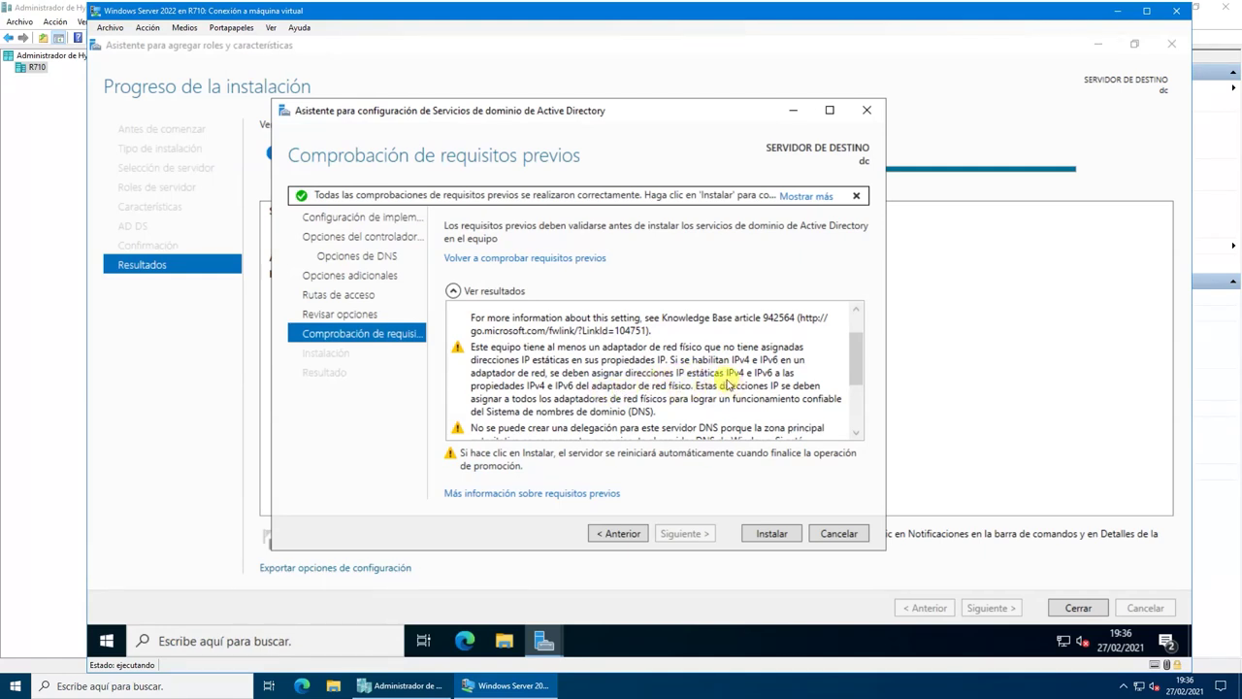
scroll(728, 383, down, 3)
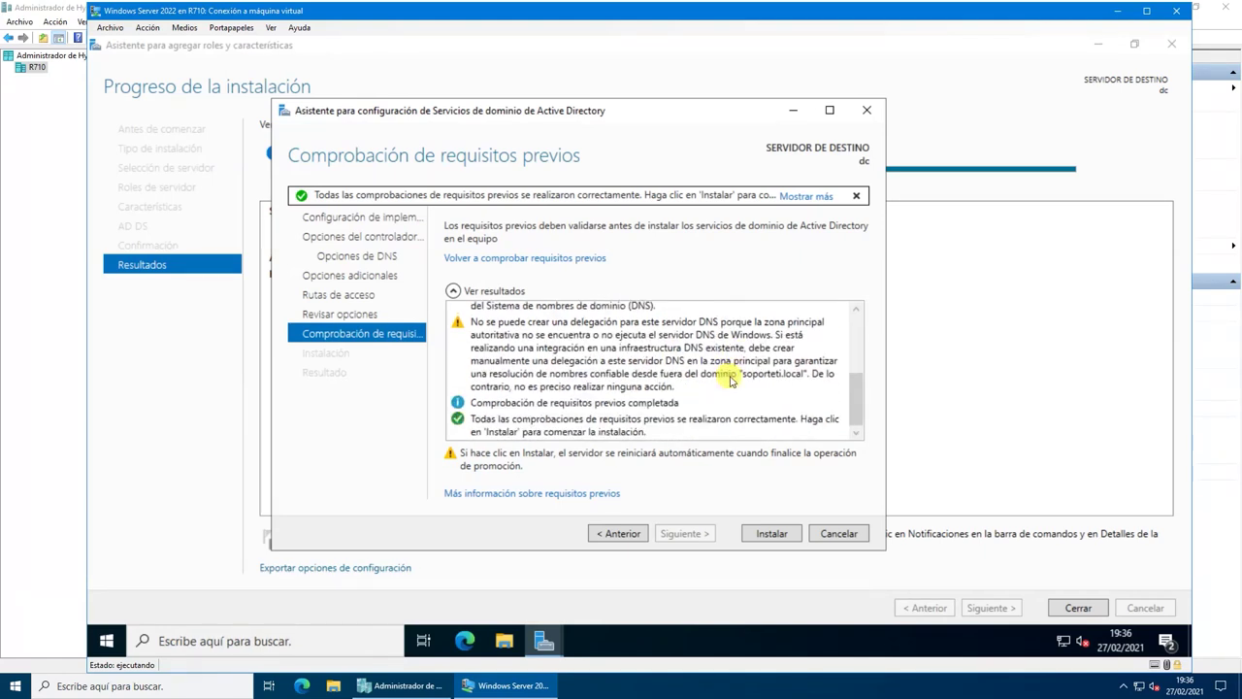
scroll(752, 375, up, 5)
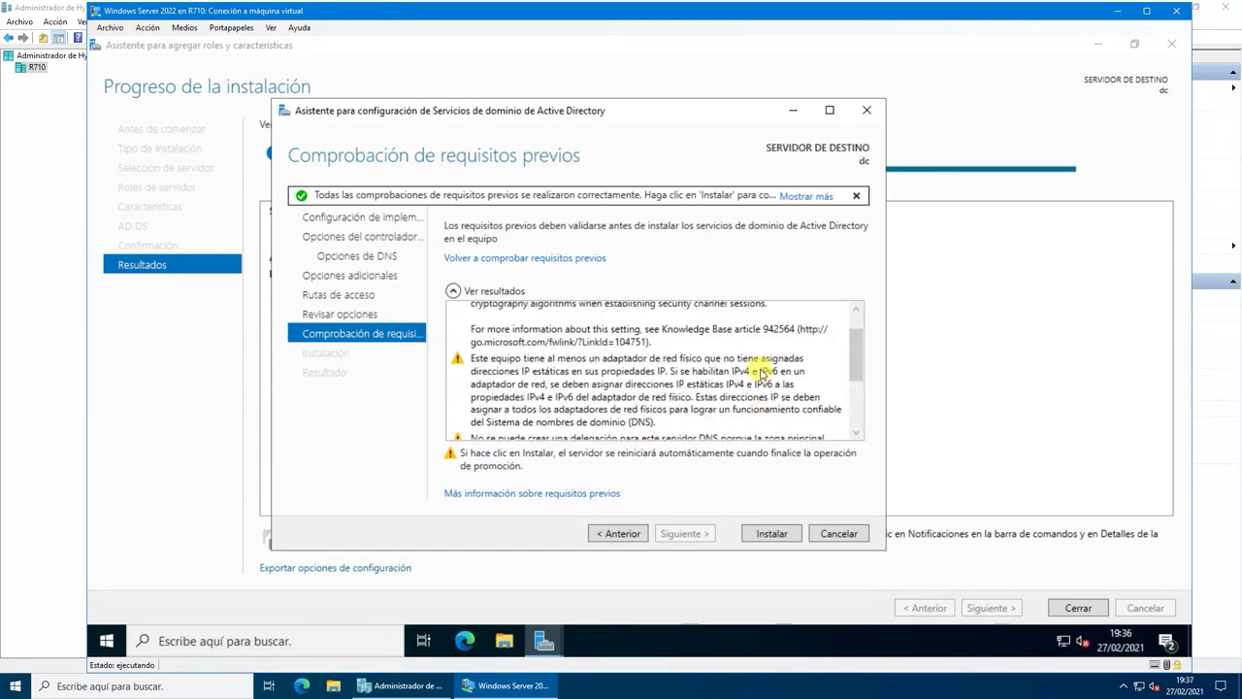
scroll(757, 373, down, 5)
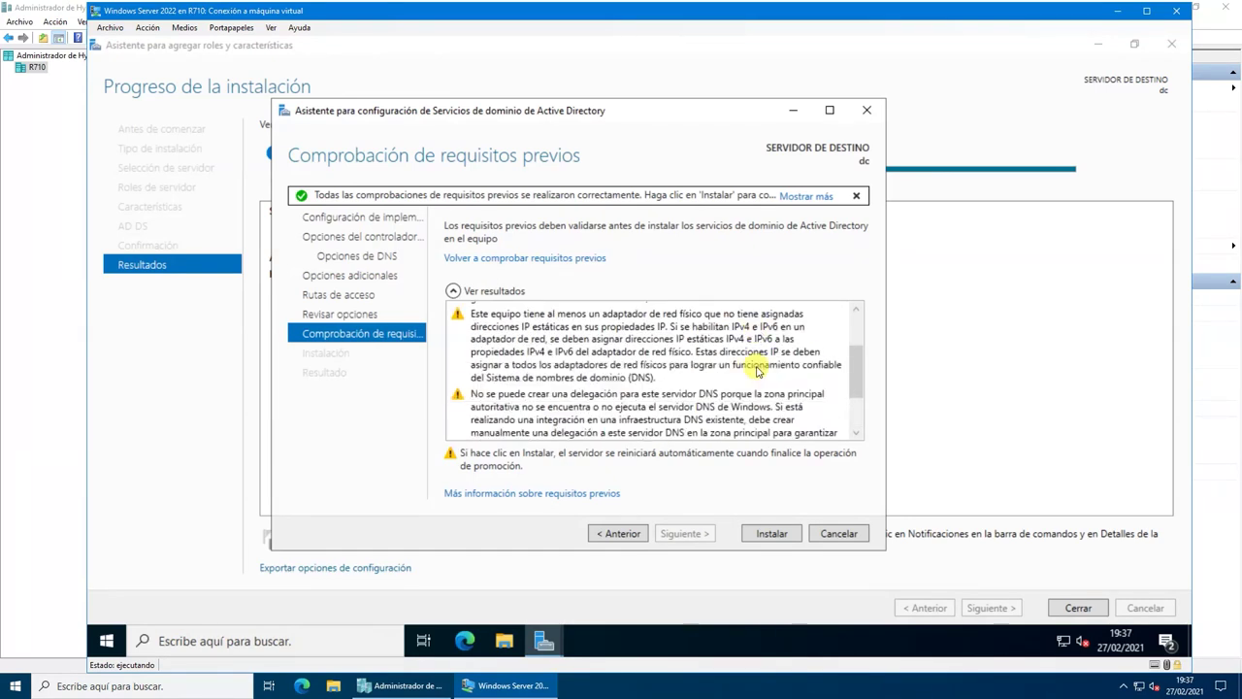
scroll(718, 367, up, 5)
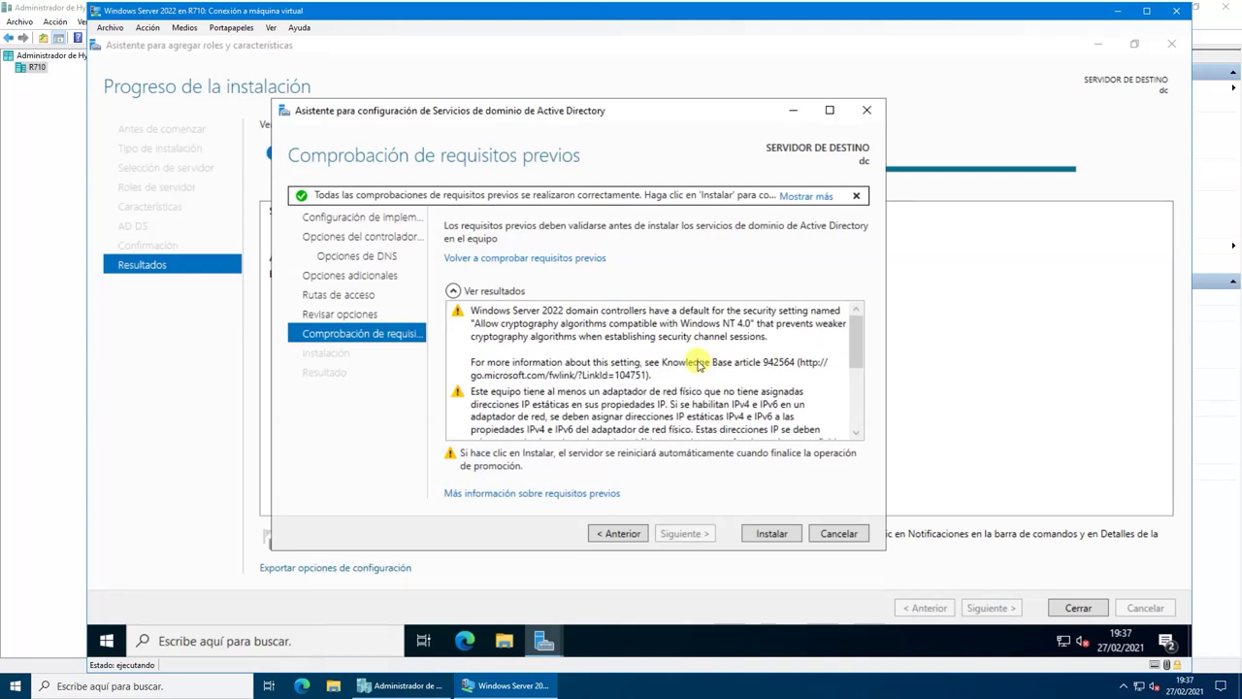
scroll(698, 364, down, 5)
click(768, 533)
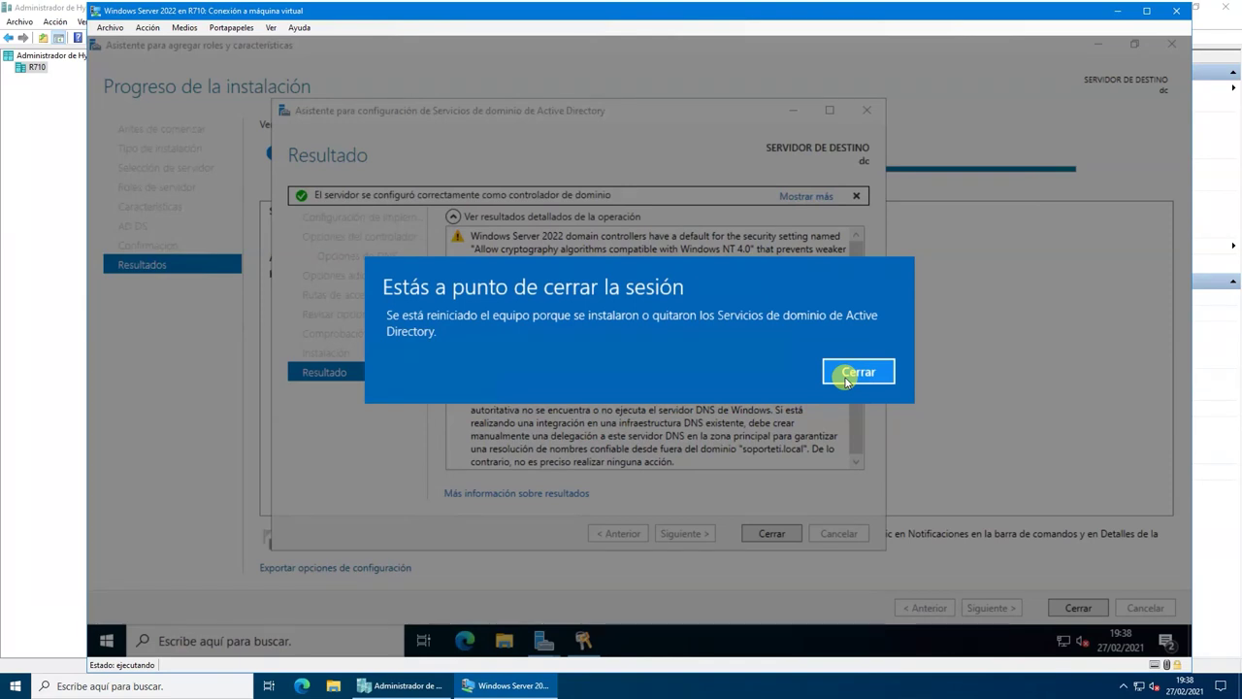
click(846, 379)
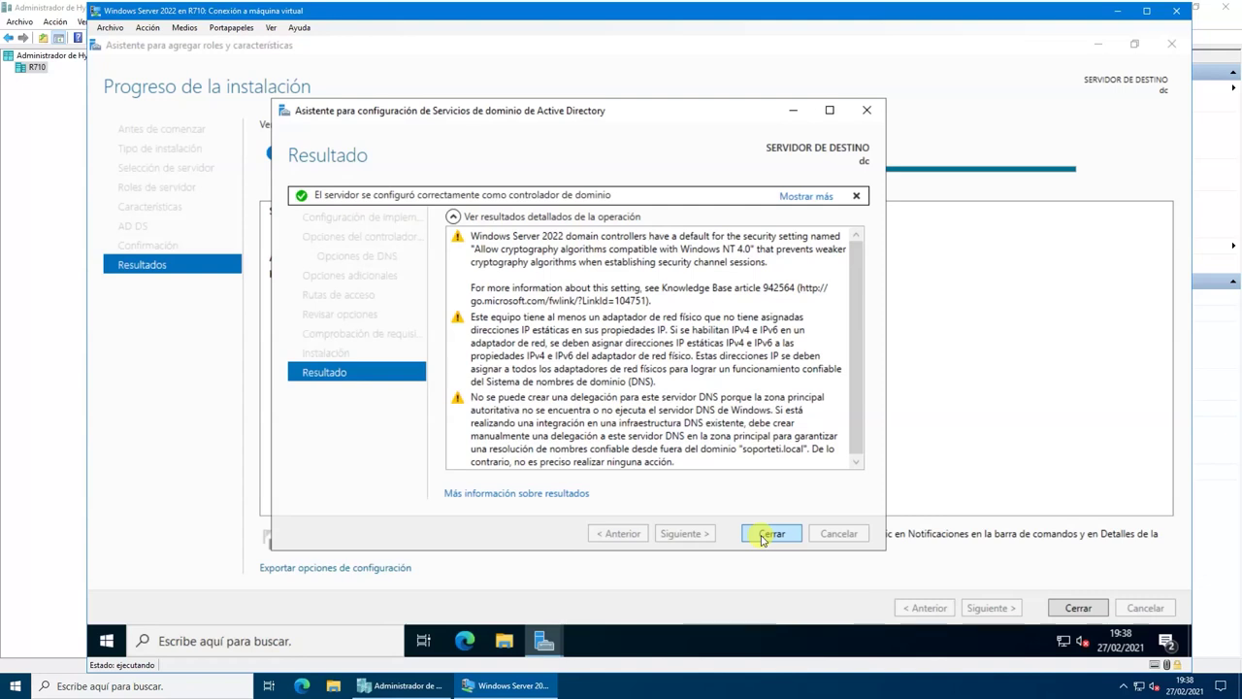
click(763, 534)
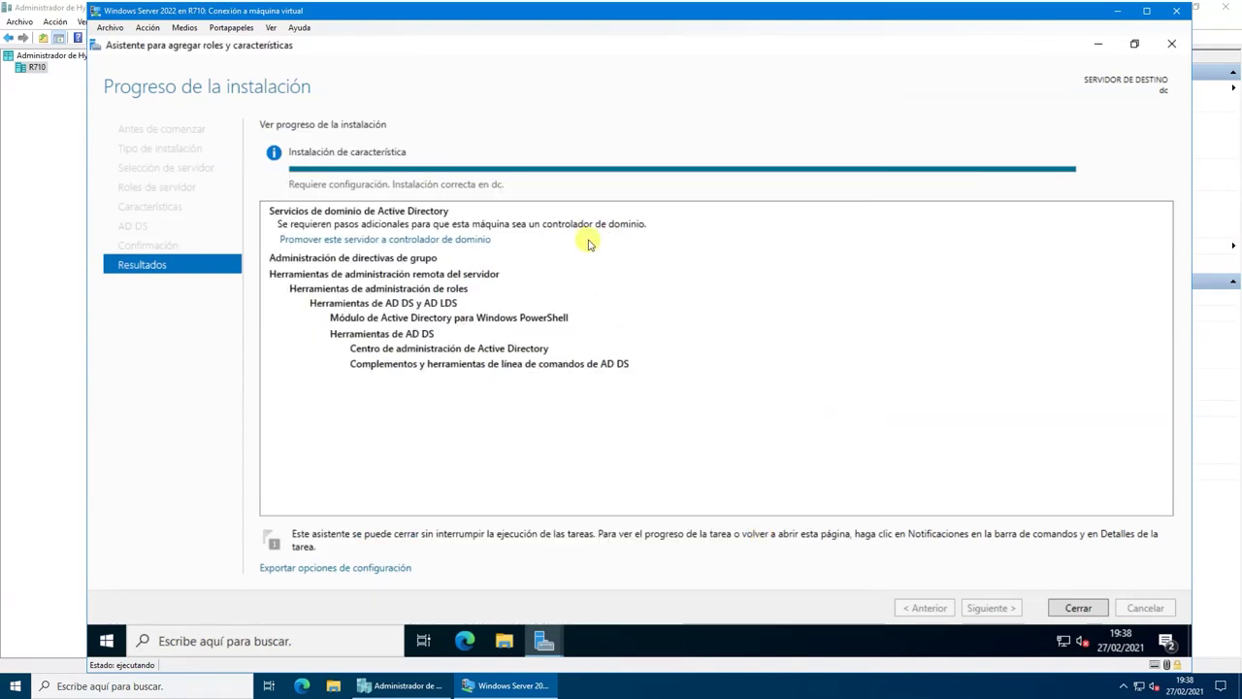